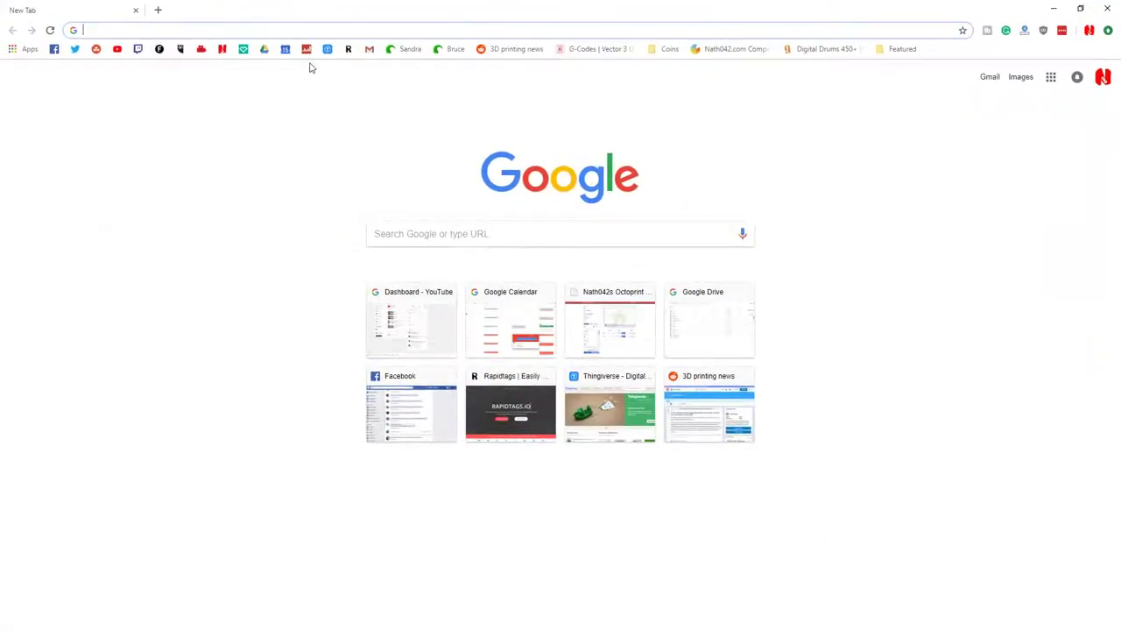
# Search the web for nandeck and open the official nand.it site.
pyautogui.write('n')
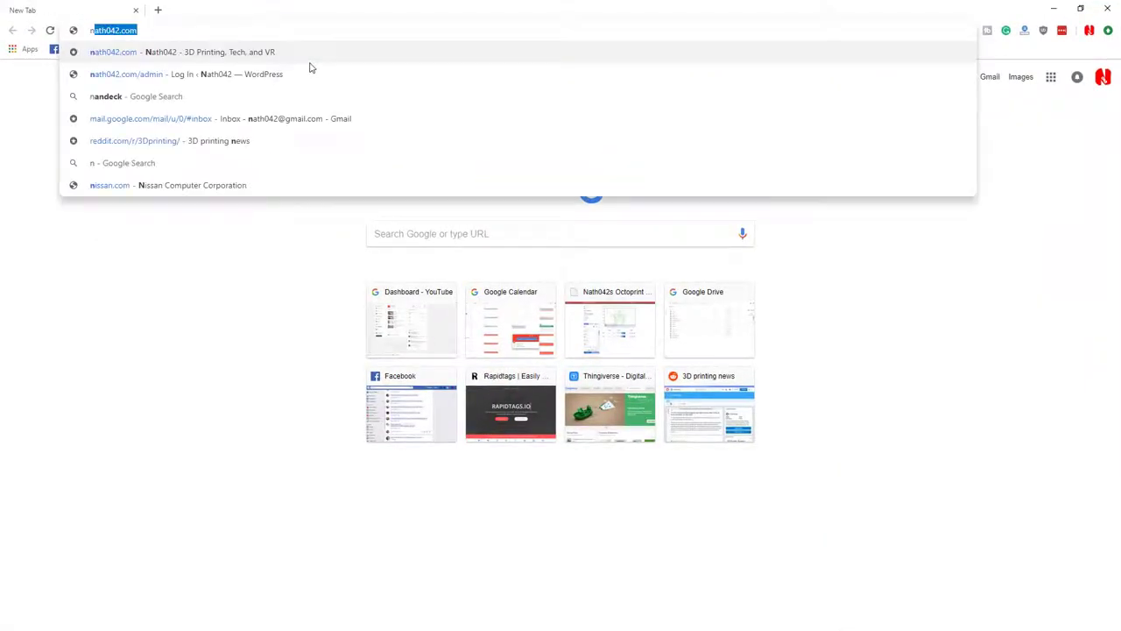
pyautogui.write('andeck')
pyautogui.press('Return')
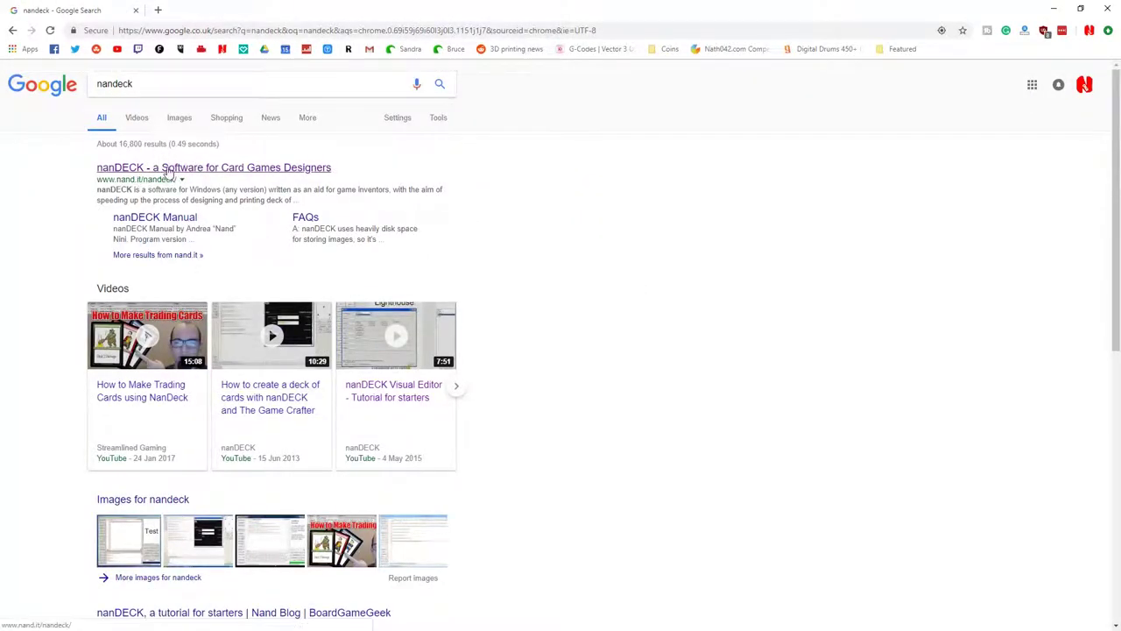
pyautogui.click(147, 170)
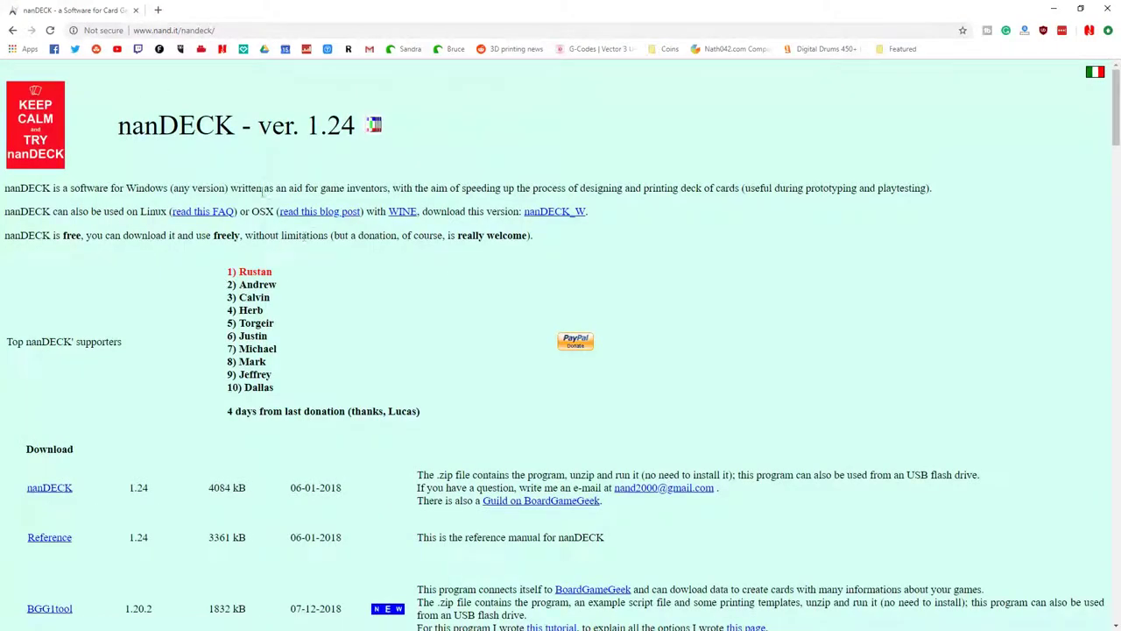
# Scroll through the nanDECK page and examine its Werewolf deck script example.
pyautogui.scroll(-2, 308, 397)
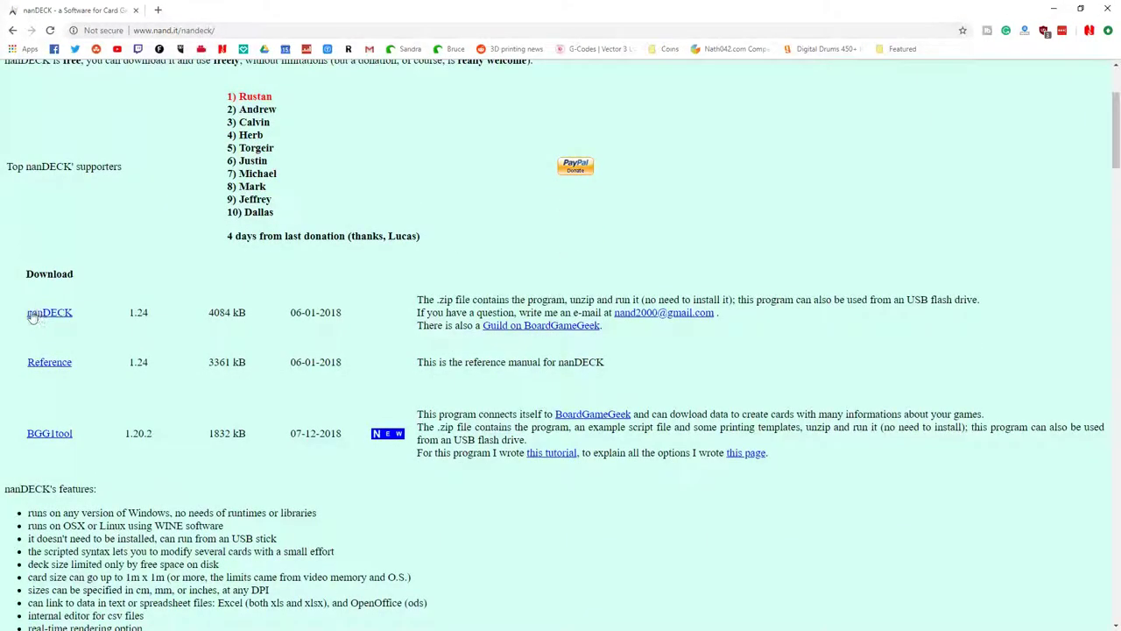
pyautogui.scroll(-5, 105, 320)
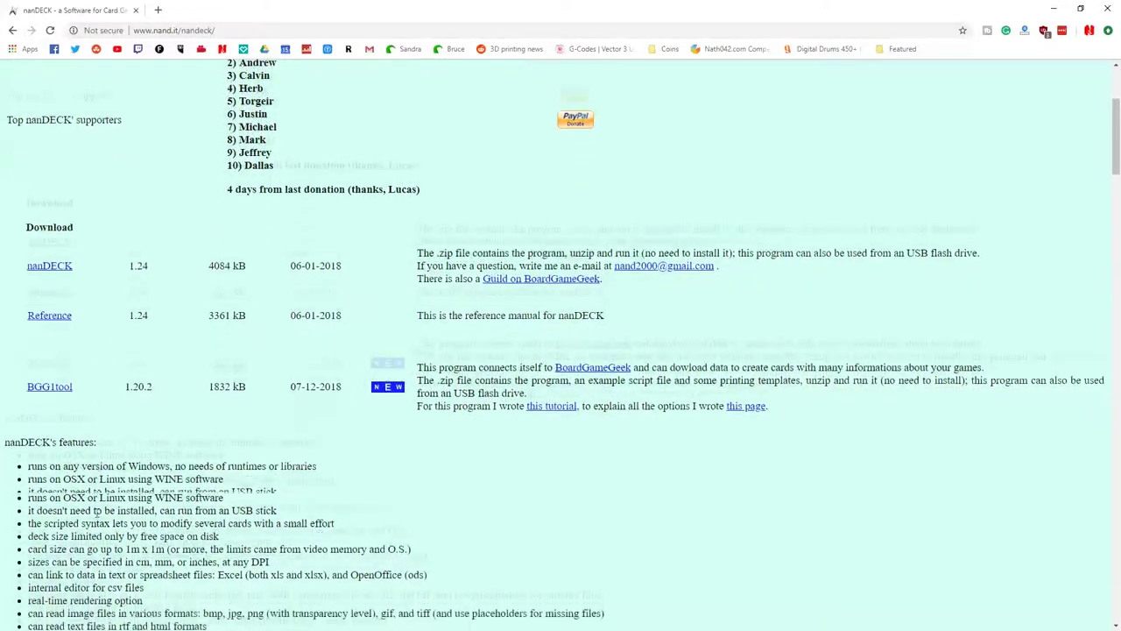
pyautogui.scroll(-3, 90, 515)
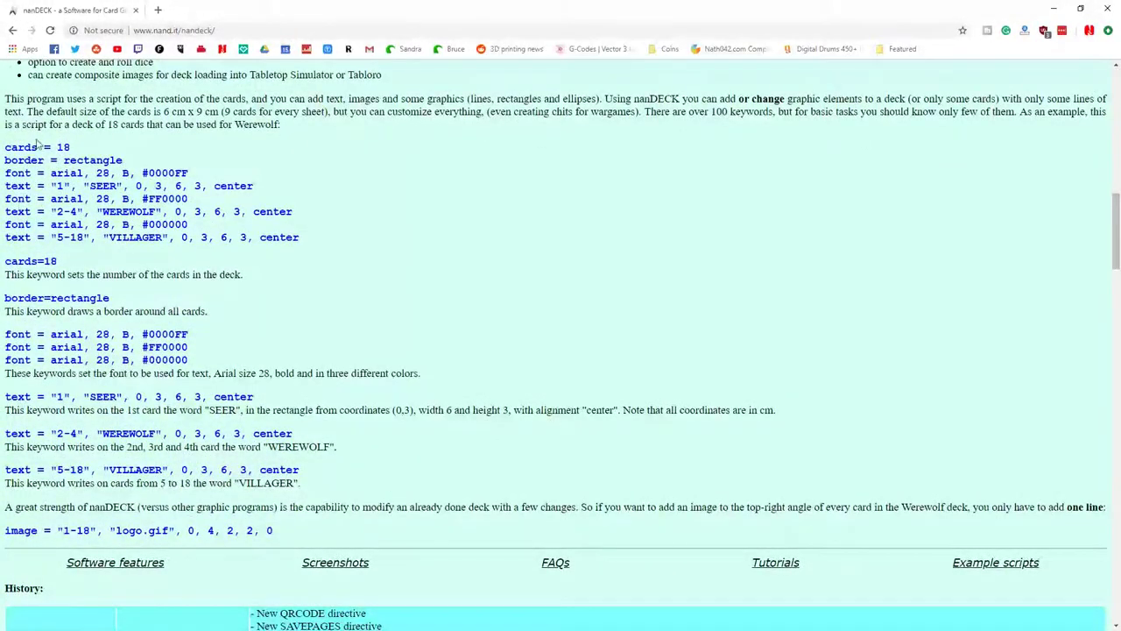
pyautogui.moveTo(13, 146); pyautogui.dragTo(189, 236)
pyautogui.click(157, 233)
pyautogui.scroll(-7, 214, 315)
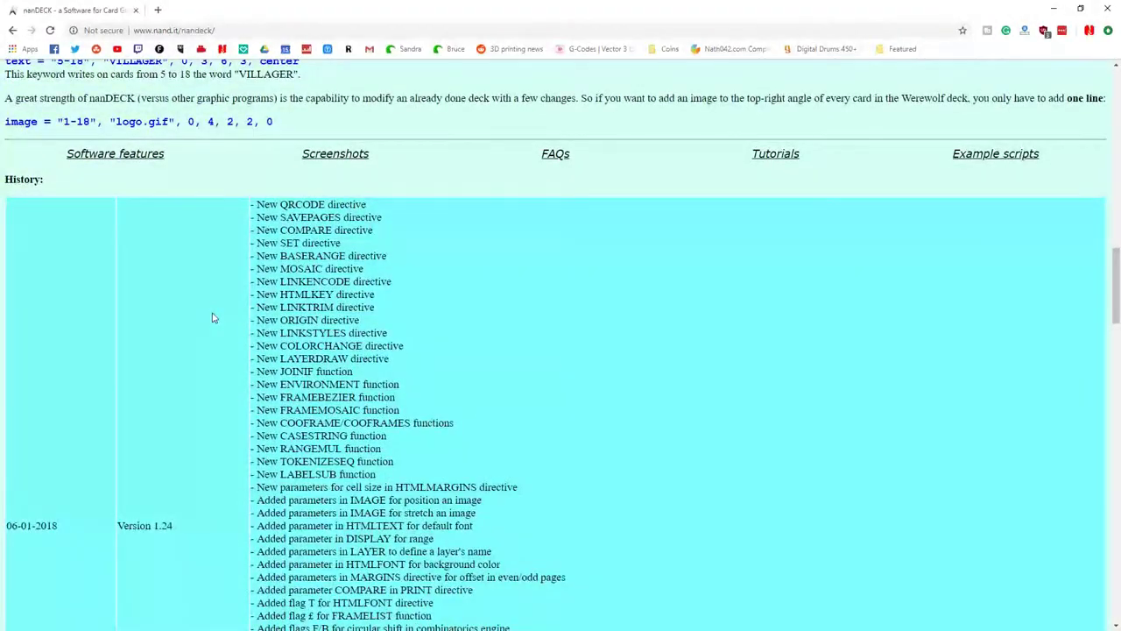
pyautogui.scroll(15, 211, 318)
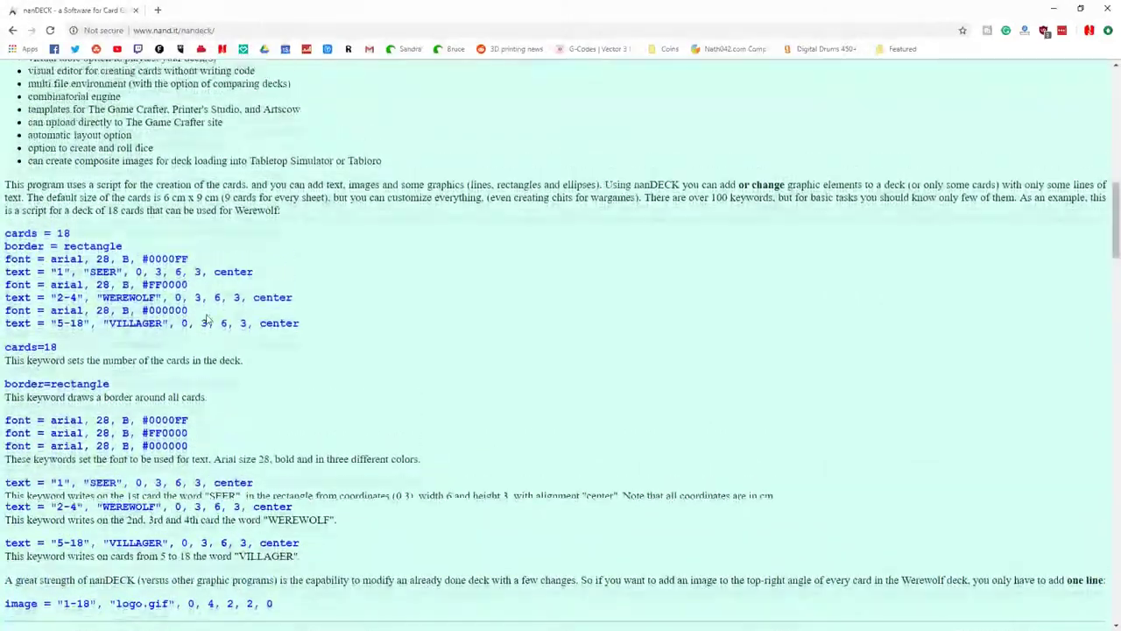
pyautogui.scroll(-3, 207, 319)
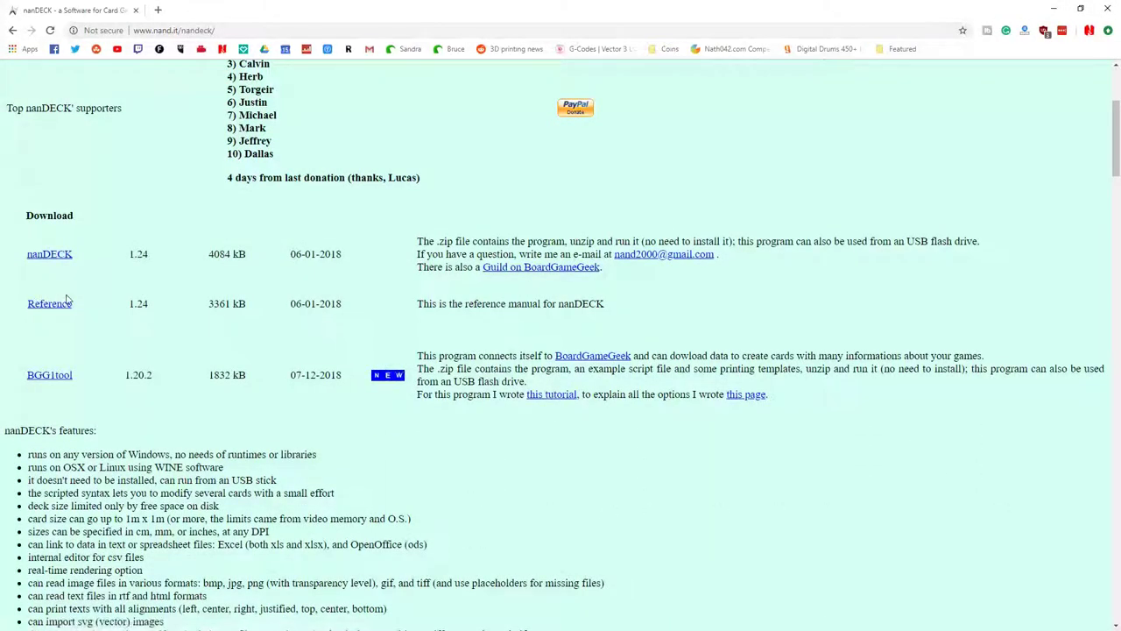
# Reload the page, read the nanDECK FAQs, then close Chrome.
pyautogui.press('F5')
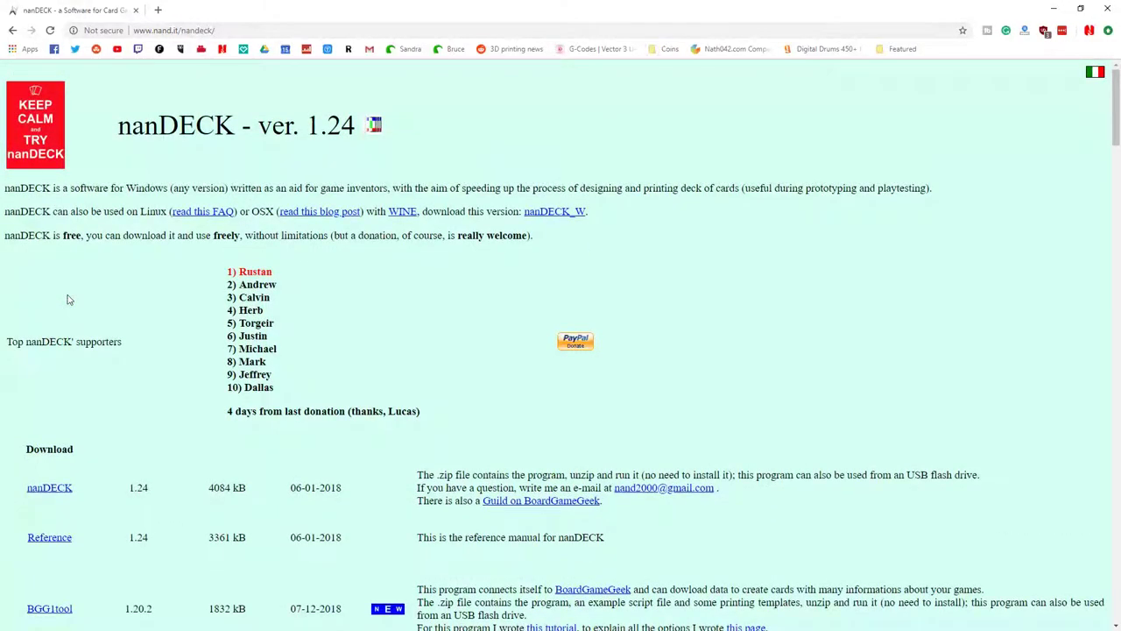
pyautogui.click(186, 210)
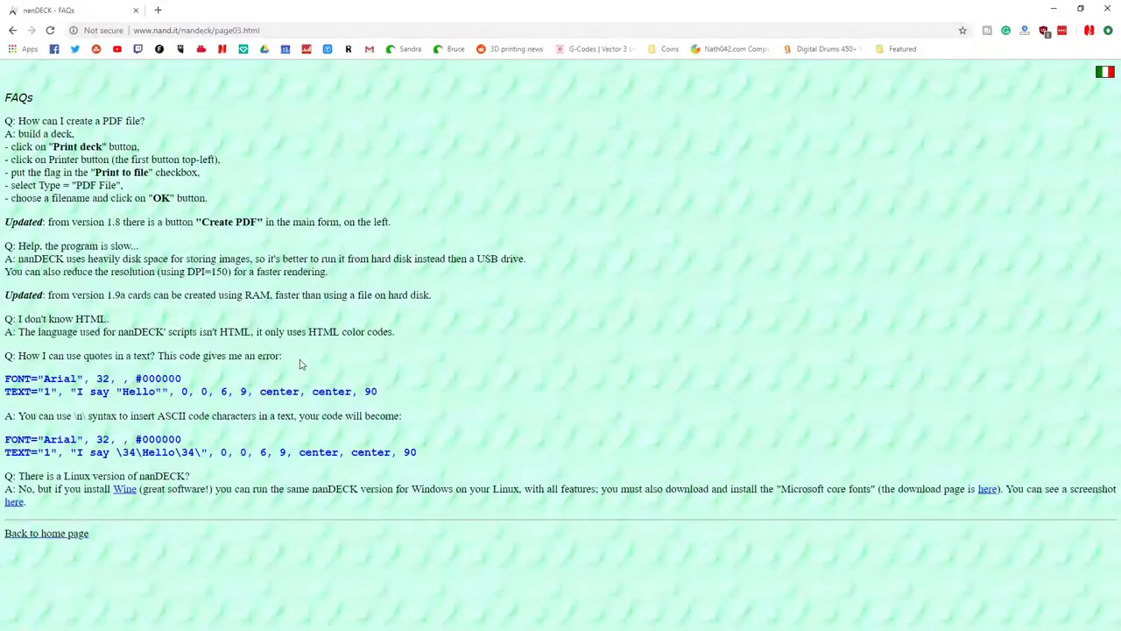
pyautogui.click(136, 11)
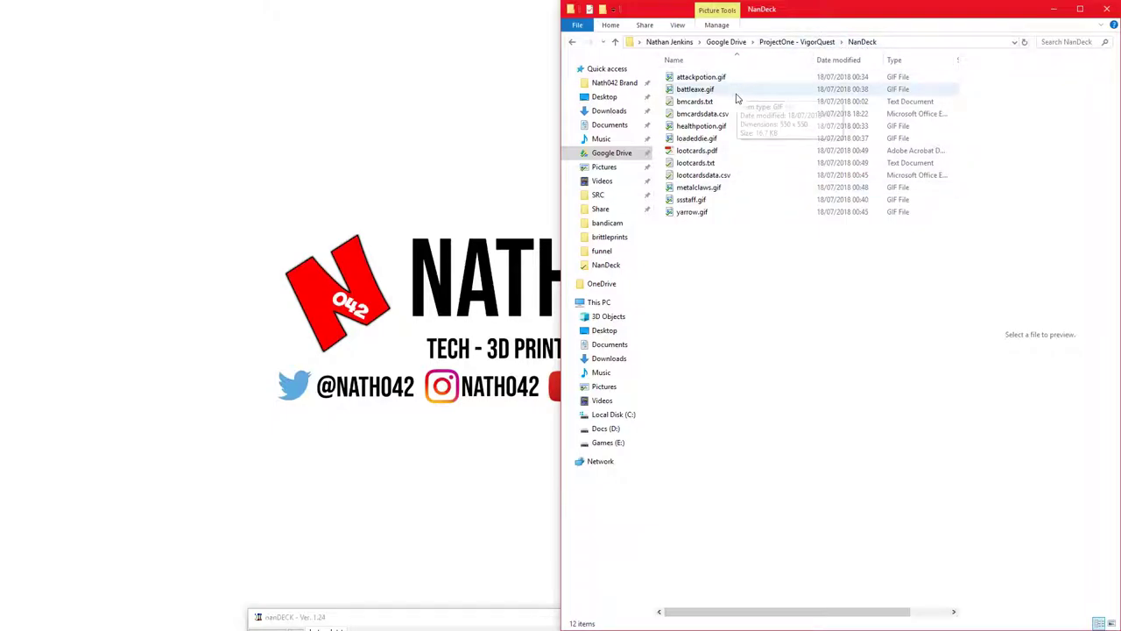
# Preview attackpotion, yarrow, sstaff, metalclaws, loadeddie, healthpotion and battleaxe GIFs, lootcards.pdf and lootcardsdata.csv.
pyautogui.click(700, 77)
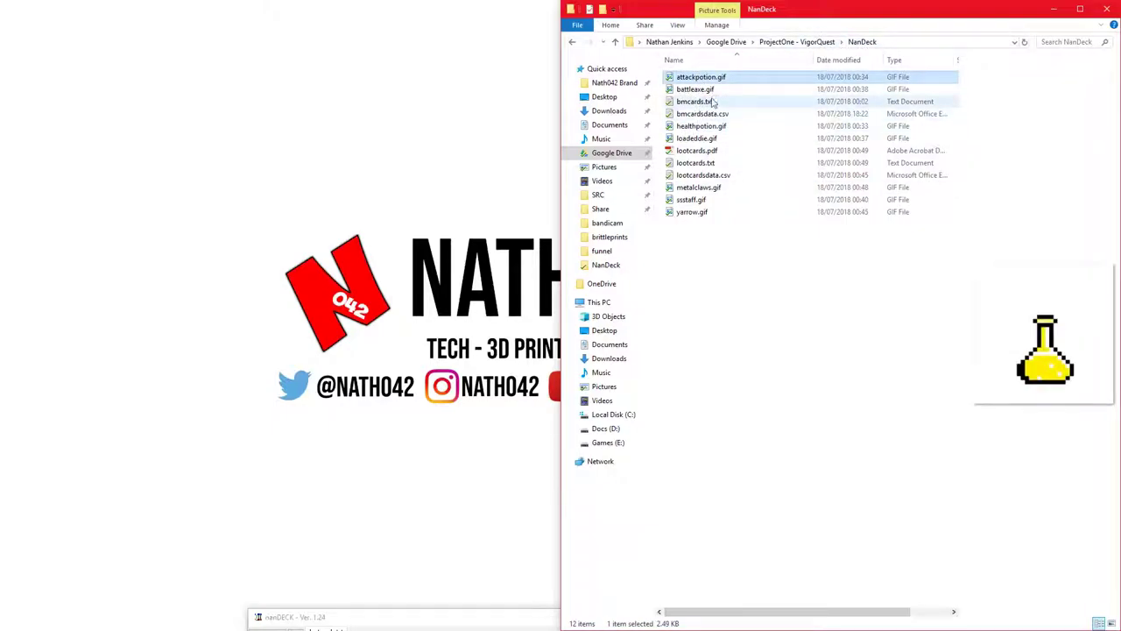
pyautogui.click(698, 213)
pyautogui.click(691, 201)
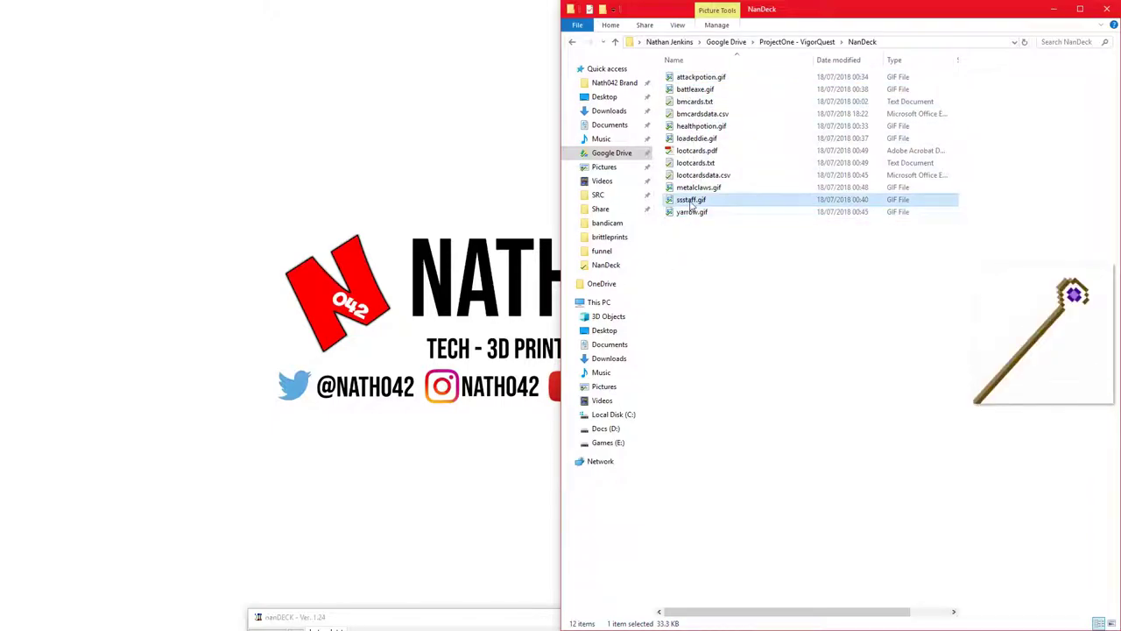
pyautogui.click(687, 190)
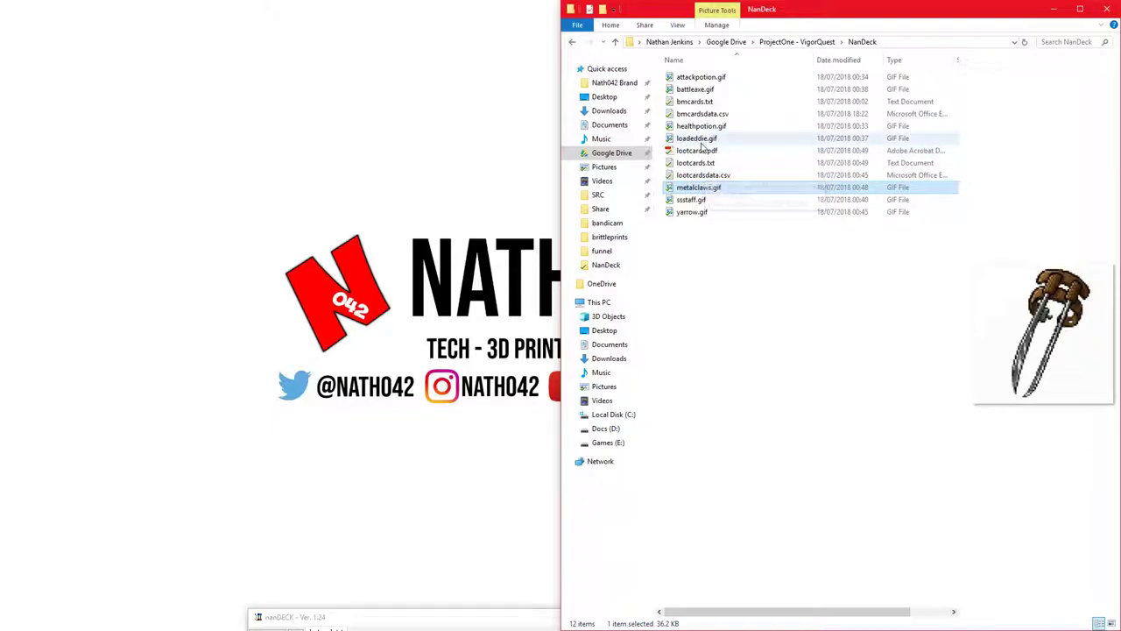
pyautogui.click(698, 139)
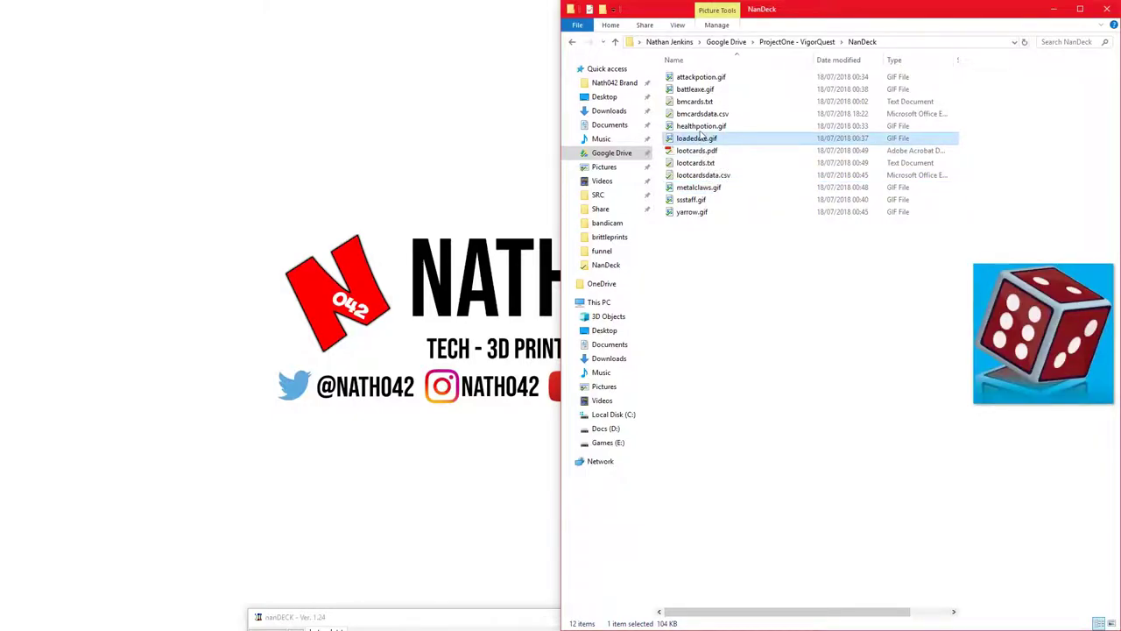
pyautogui.click(701, 127)
pyautogui.click(693, 91)
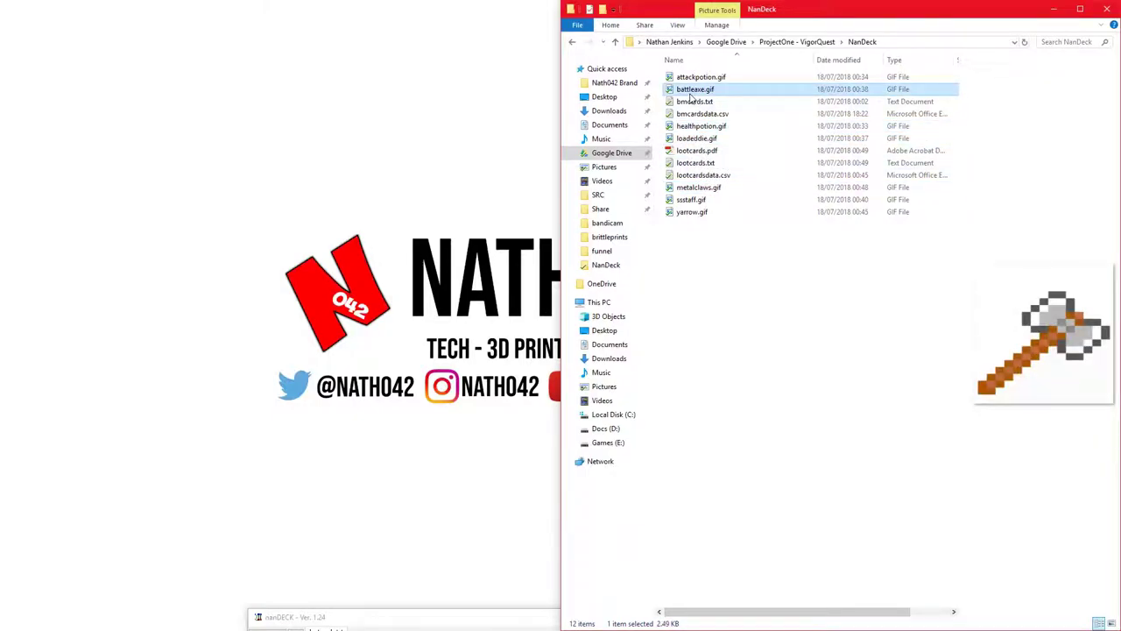
pyautogui.click(706, 152)
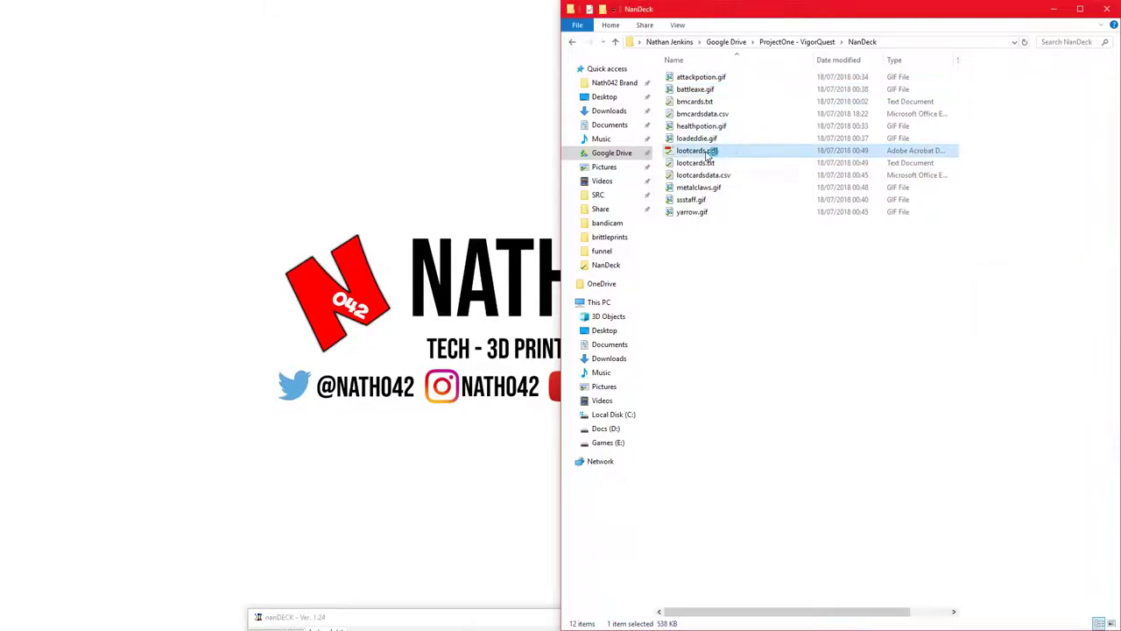
pyautogui.click(698, 176)
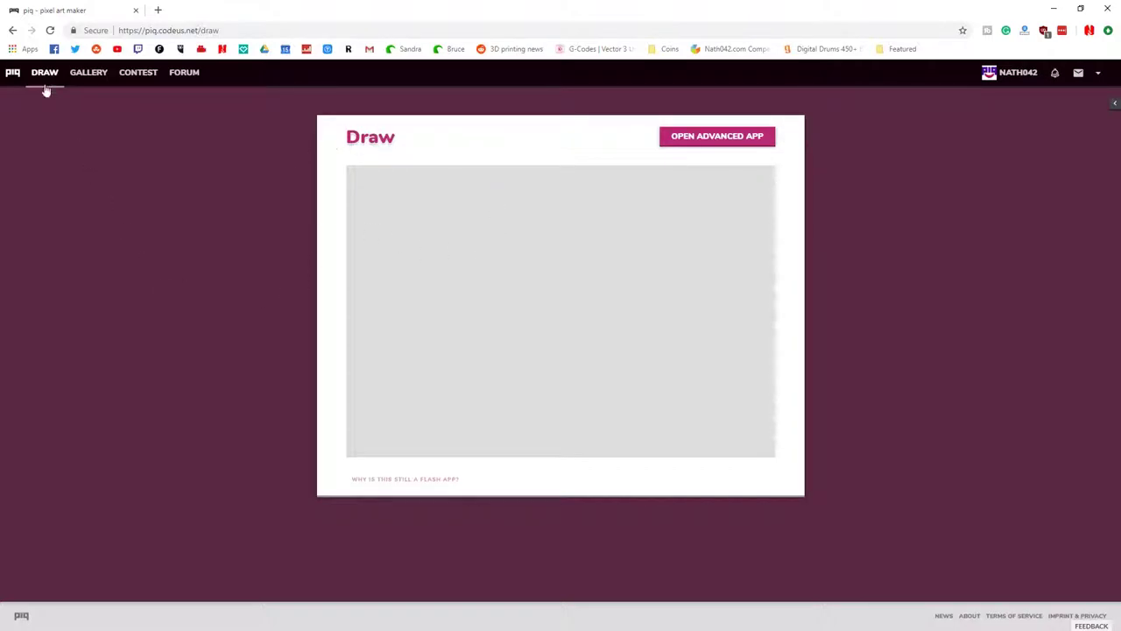
# Leave the piq drawing page for the gallery and search it for 'claw'.
pyautogui.click(90, 76)
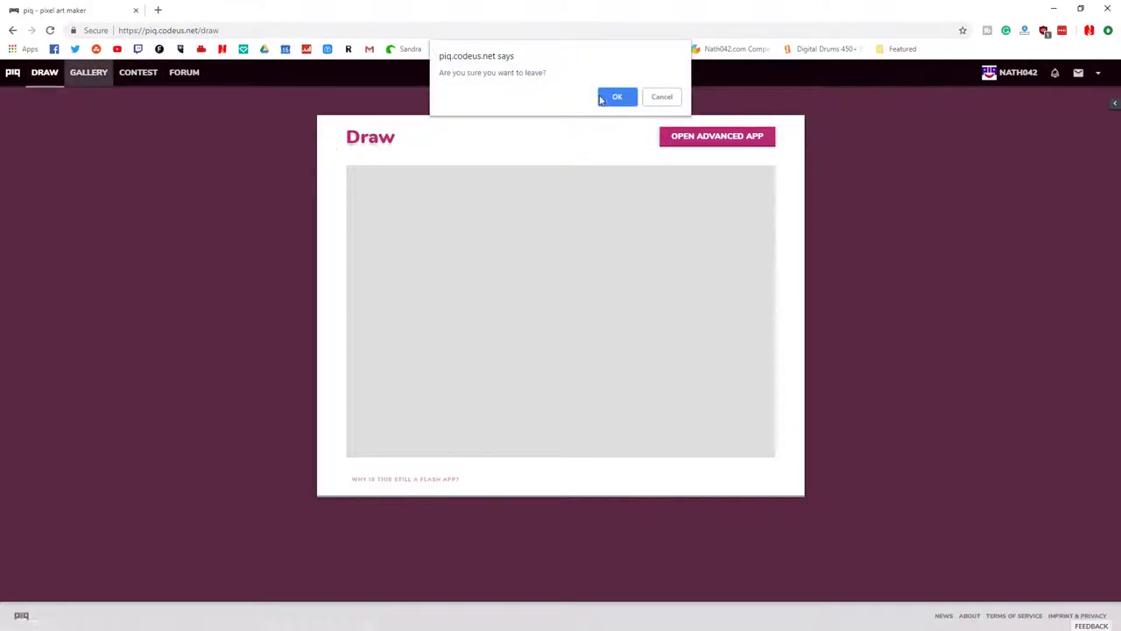
pyautogui.click(613, 97)
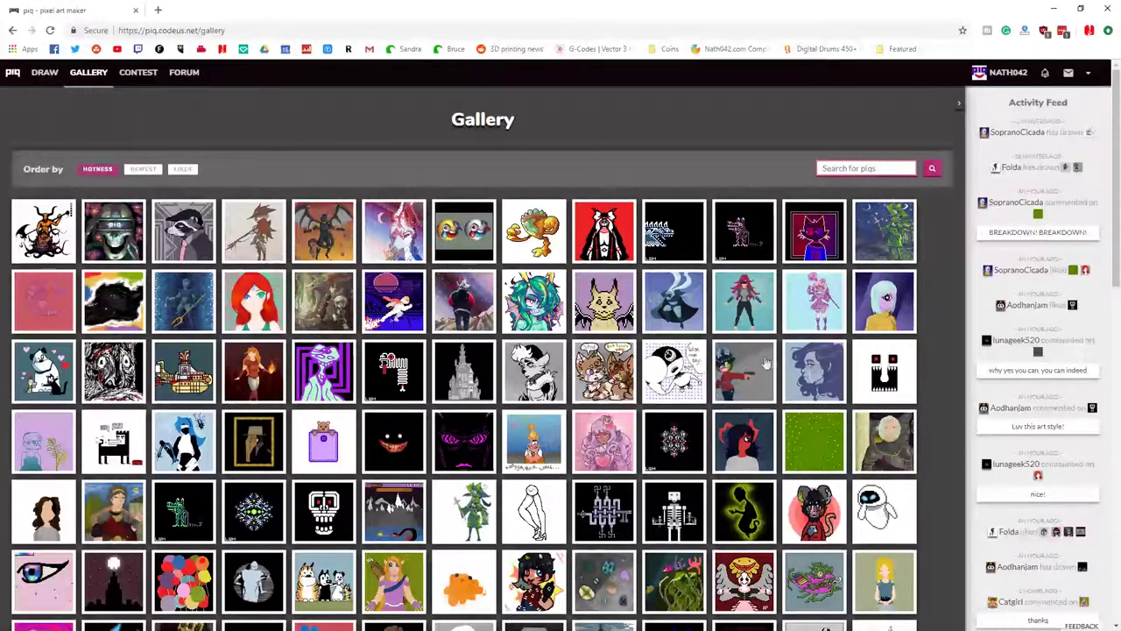
pyautogui.scroll(-5, 749, 366)
pyautogui.scroll(5, 749, 366)
pyautogui.click(856, 168)
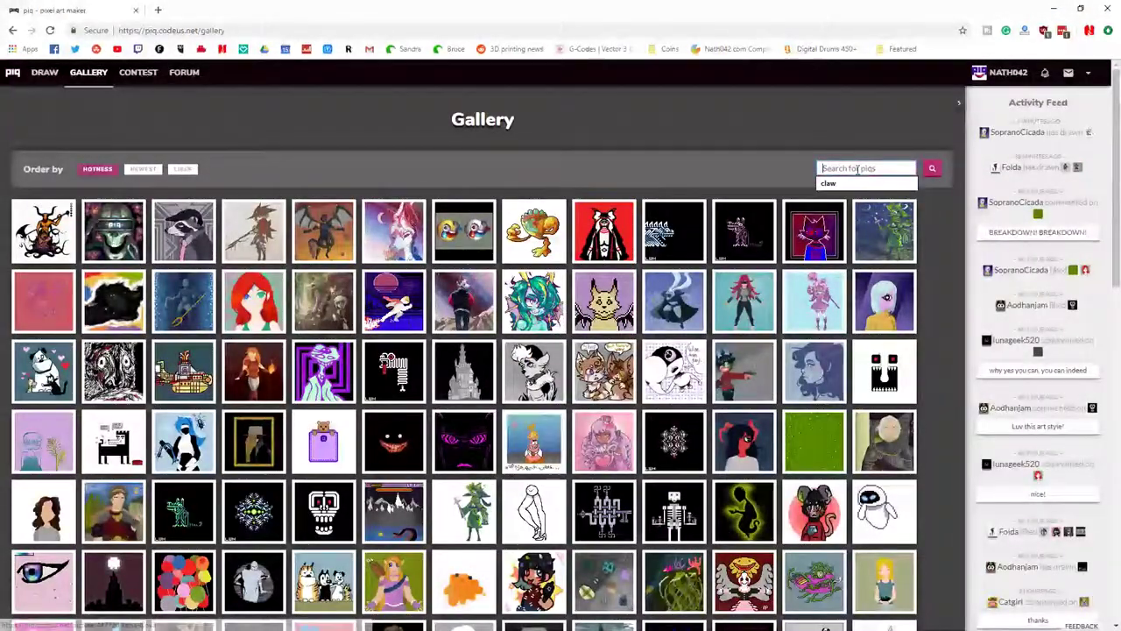
pyautogui.click(840, 184)
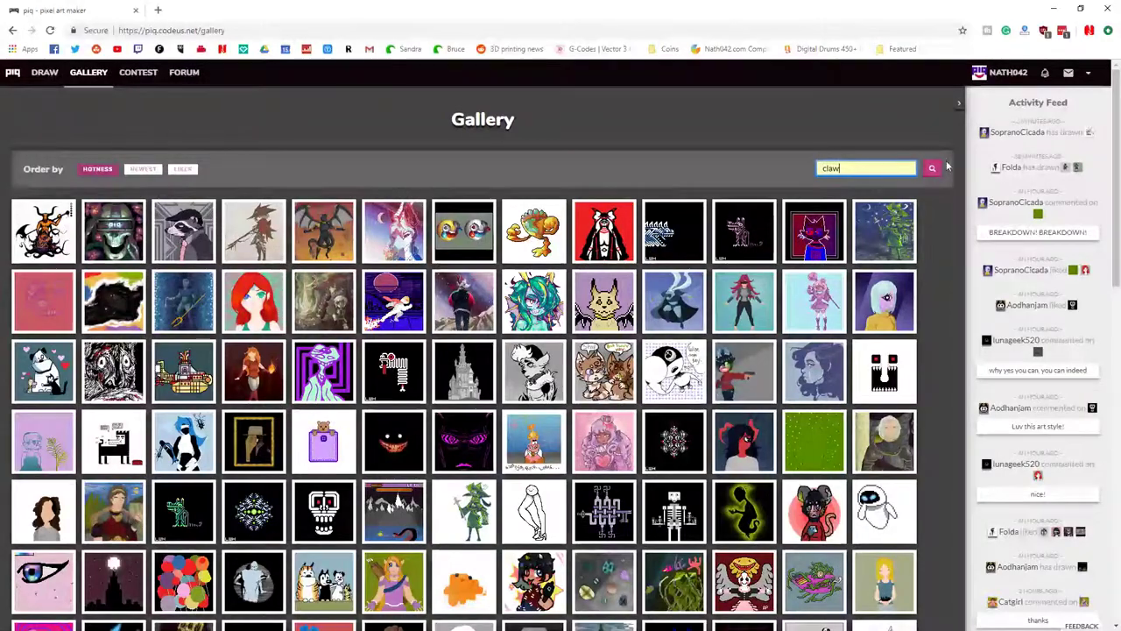
pyautogui.click(932, 168)
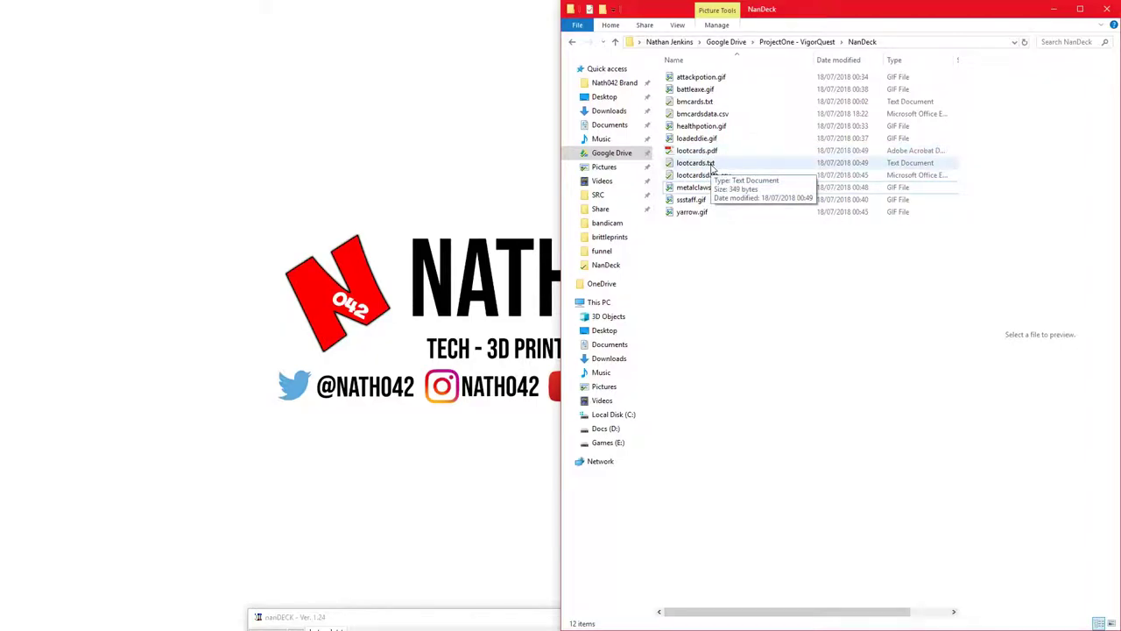
# Review the Legal stuff section on Creative Commons Attribution use of piq gallery images.
pyautogui.click(720, 165)
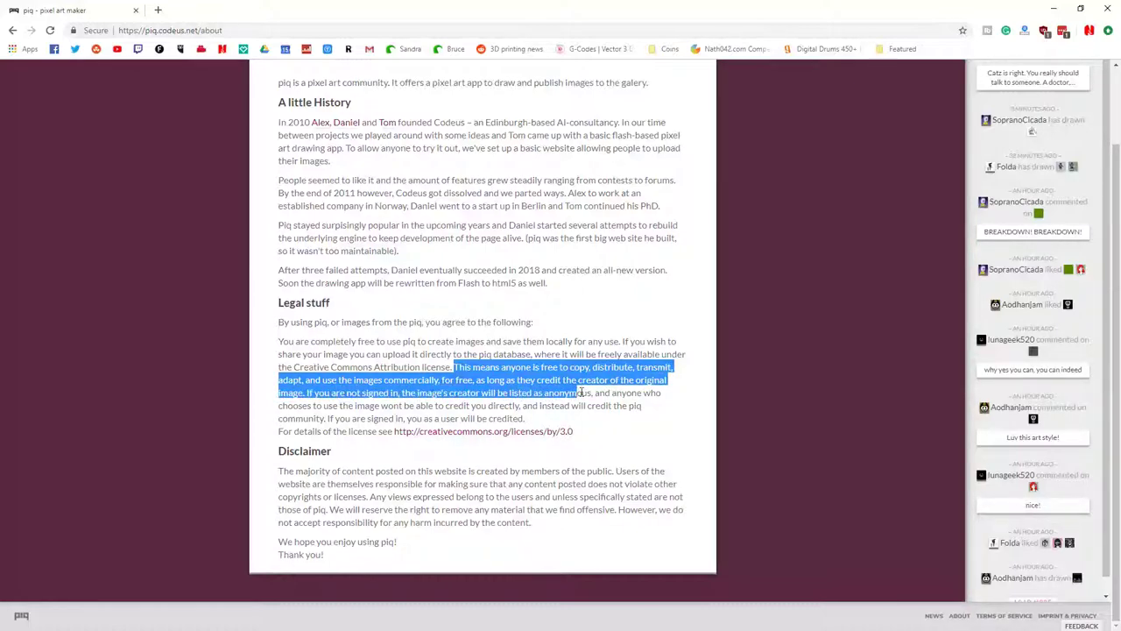
pyautogui.click(623, 381)
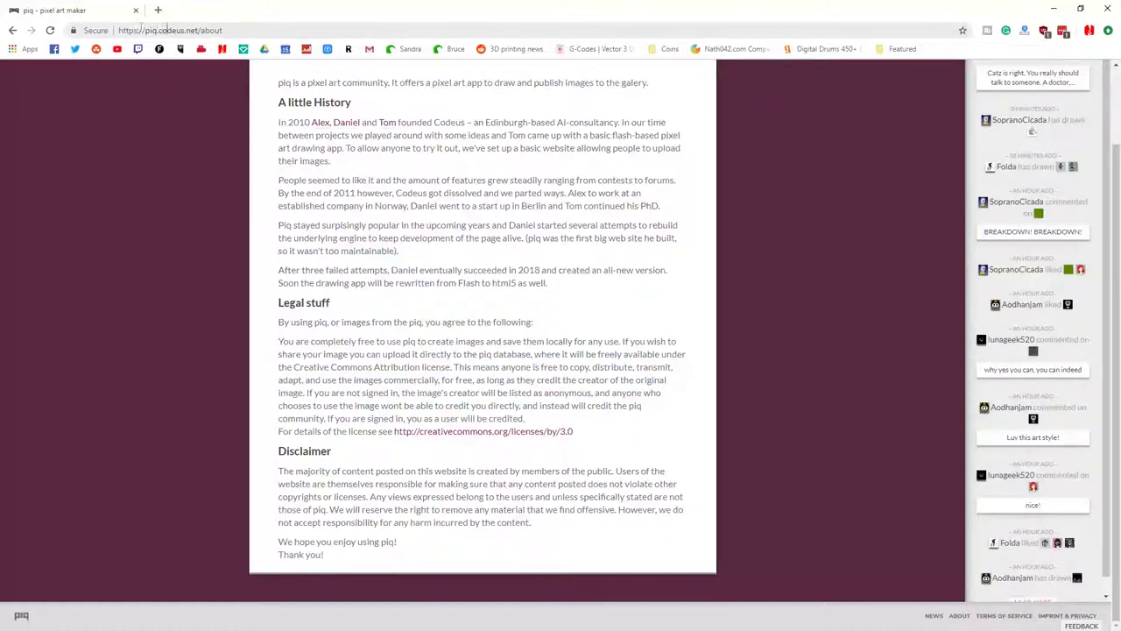
# Minimize Chrome, arrange nanDECK beside the folder, and preview attackpotion.gif and battleaxe.gif.
pyautogui.click(1054, 9)
pyautogui.click(317, 168)
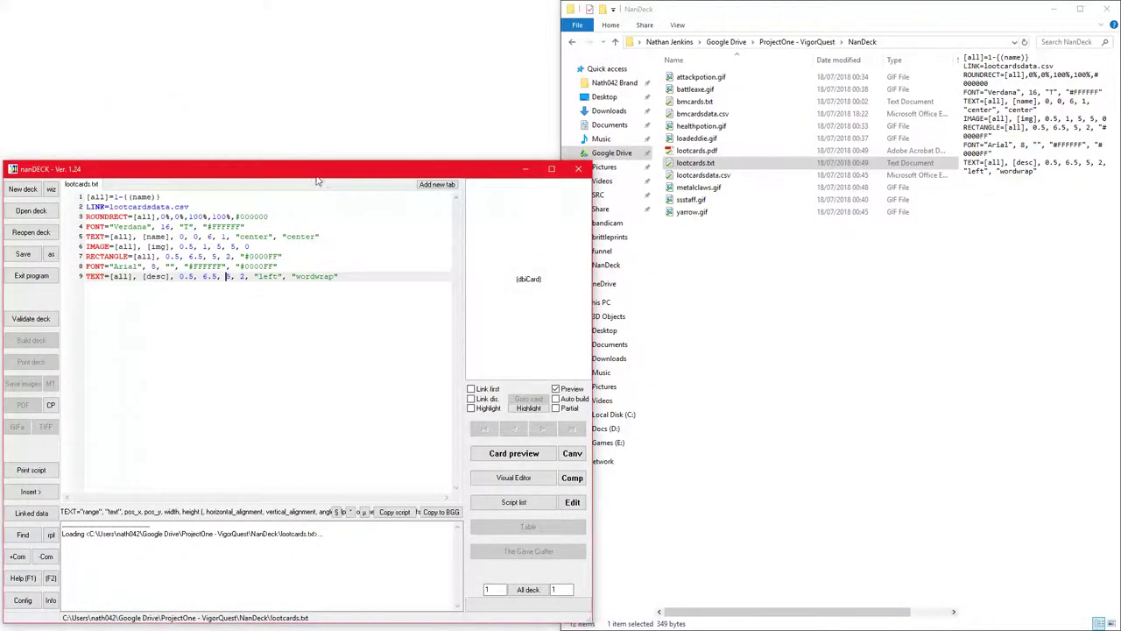
pyautogui.moveTo(309, 179); pyautogui.dragTo(316, 185)
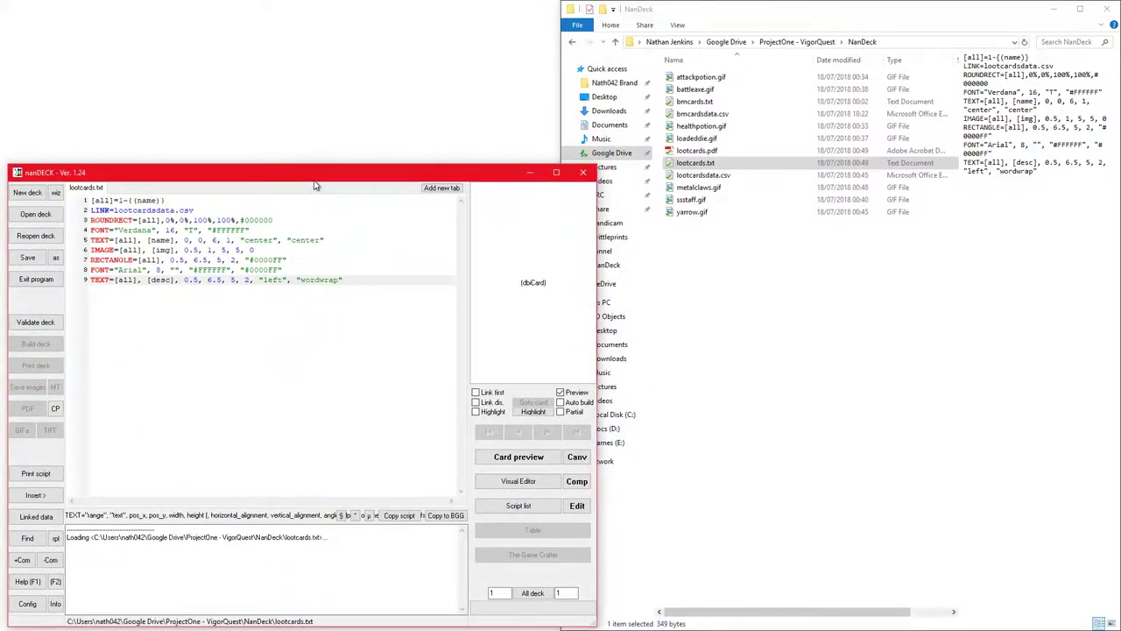
pyautogui.click(723, 313)
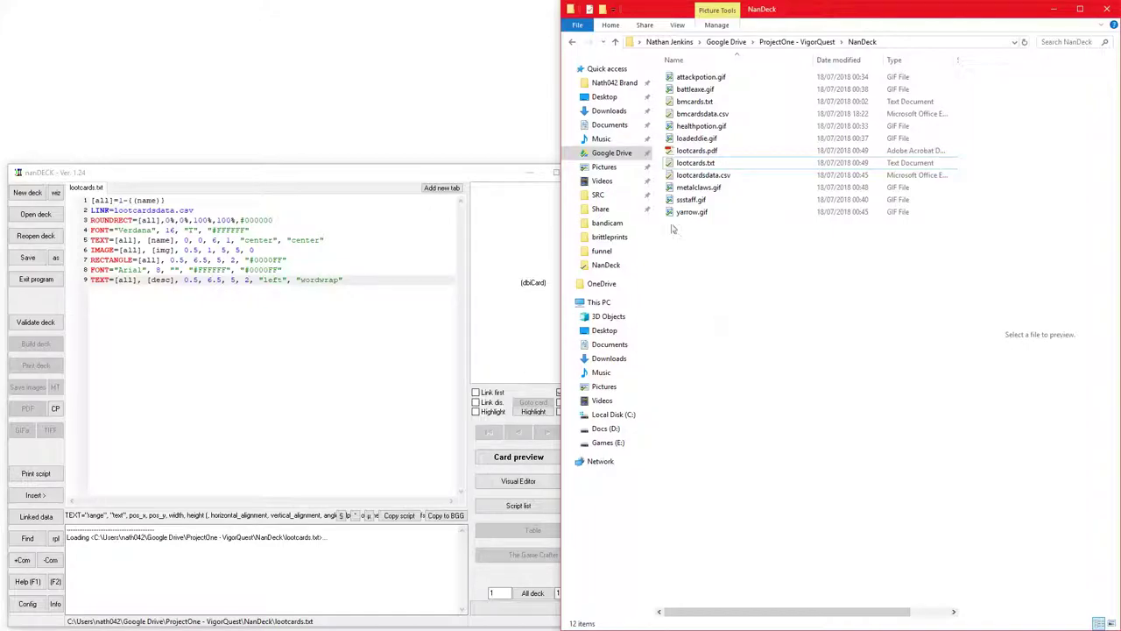
pyautogui.click(711, 78)
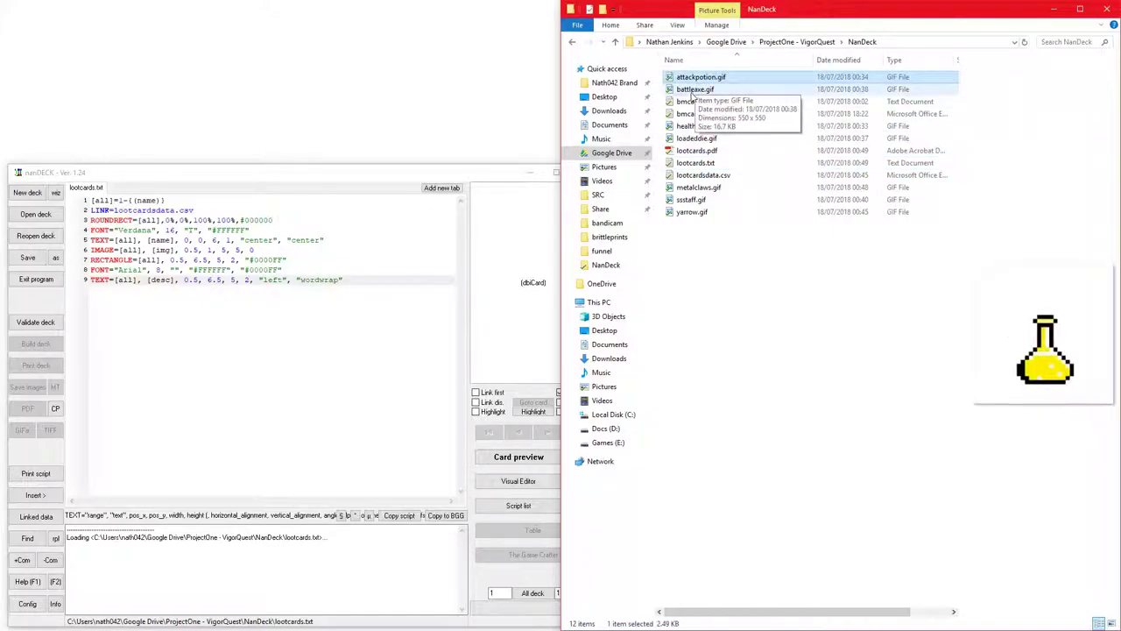
pyautogui.click(696, 89)
pyautogui.click(738, 295)
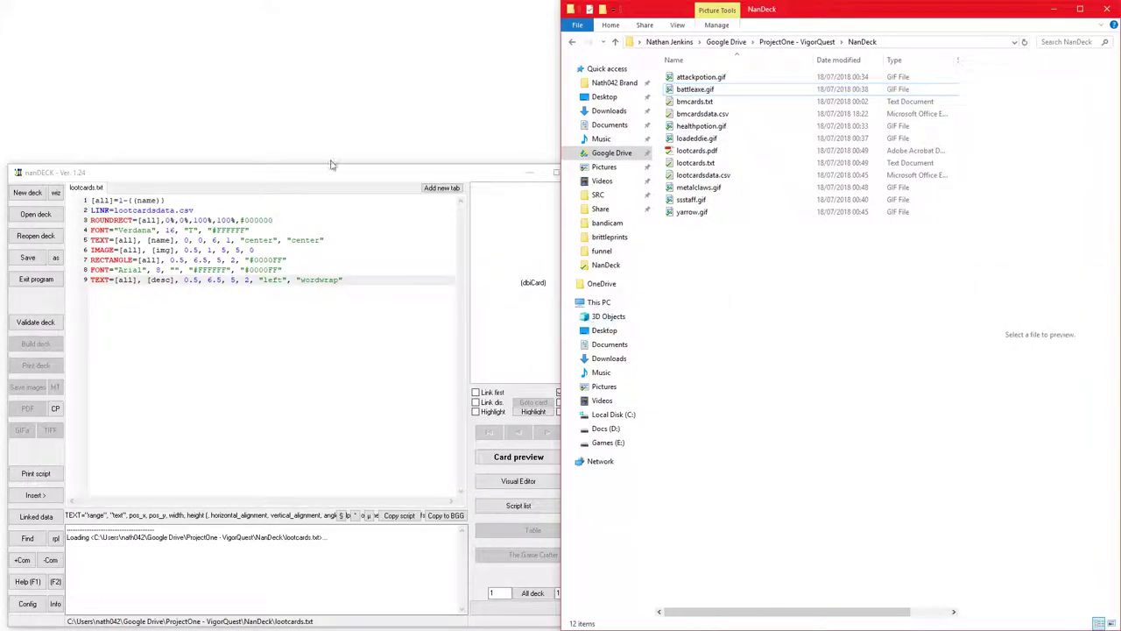
# Walk through the script's ROUNDRECT, FONT and TEXT [name] lines and linked lootcardsdata.csv.
pyautogui.click(314, 187)
pyautogui.moveTo(302, 178)
pyautogui.mouseDown()
pyautogui.moveTo(315, 145)
pyautogui.moveTo(301, 168)
pyautogui.mouseUp()
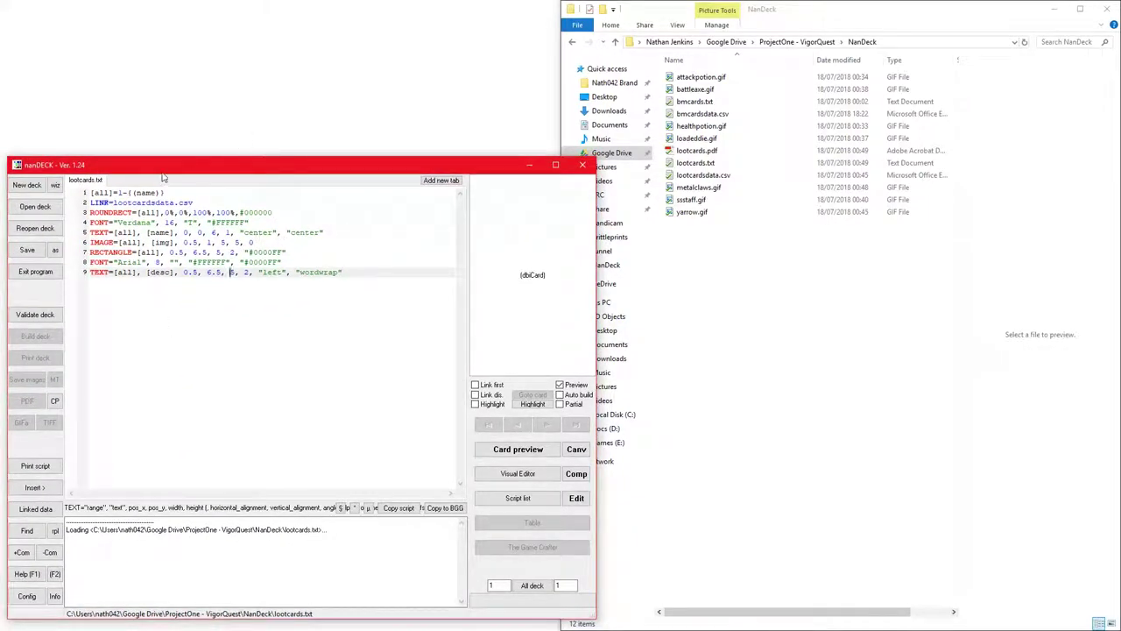
pyautogui.moveTo(178, 167); pyautogui.dragTo(195, 154)
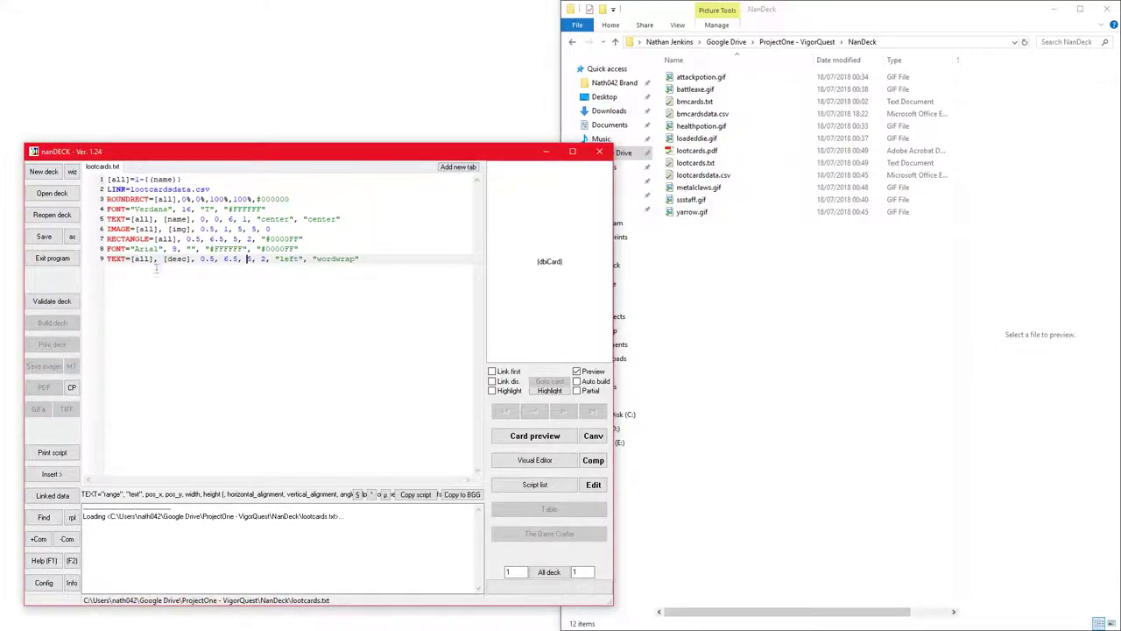
pyautogui.moveTo(106, 198); pyautogui.dragTo(289, 199)
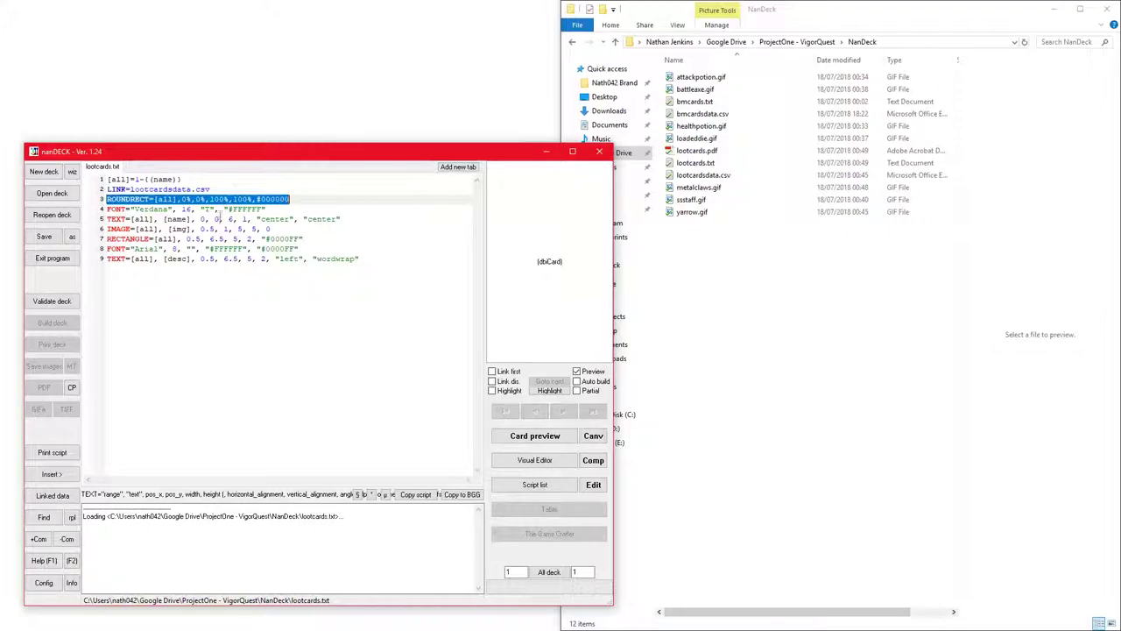
pyautogui.click(126, 211)
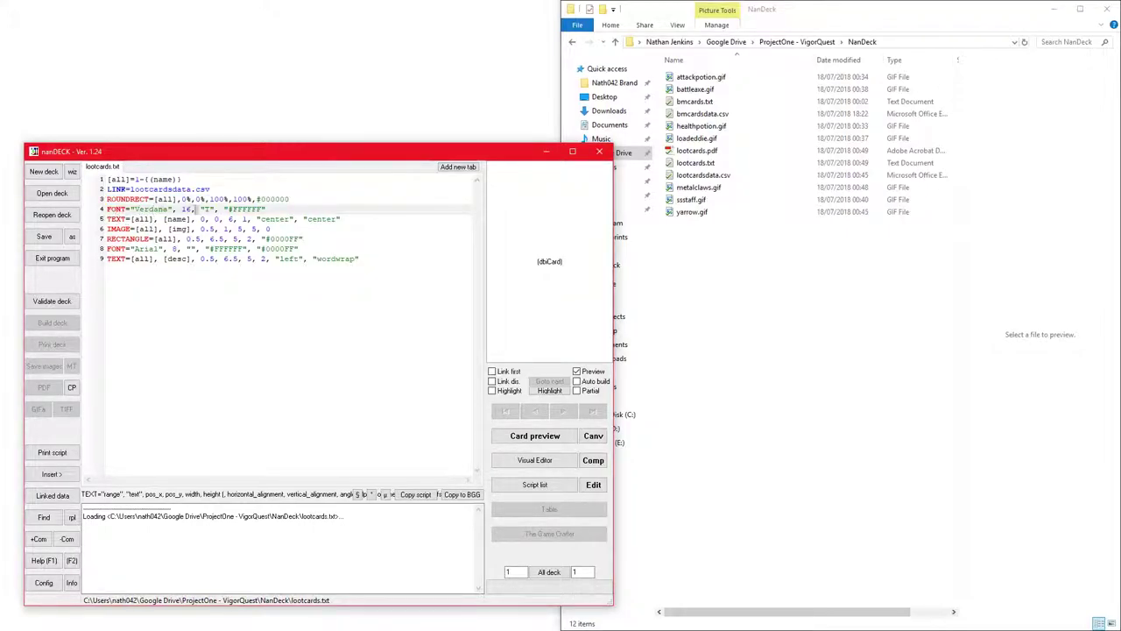
pyautogui.click(215, 211)
pyautogui.moveTo(109, 219); pyautogui.dragTo(190, 219)
pyautogui.click(171, 219)
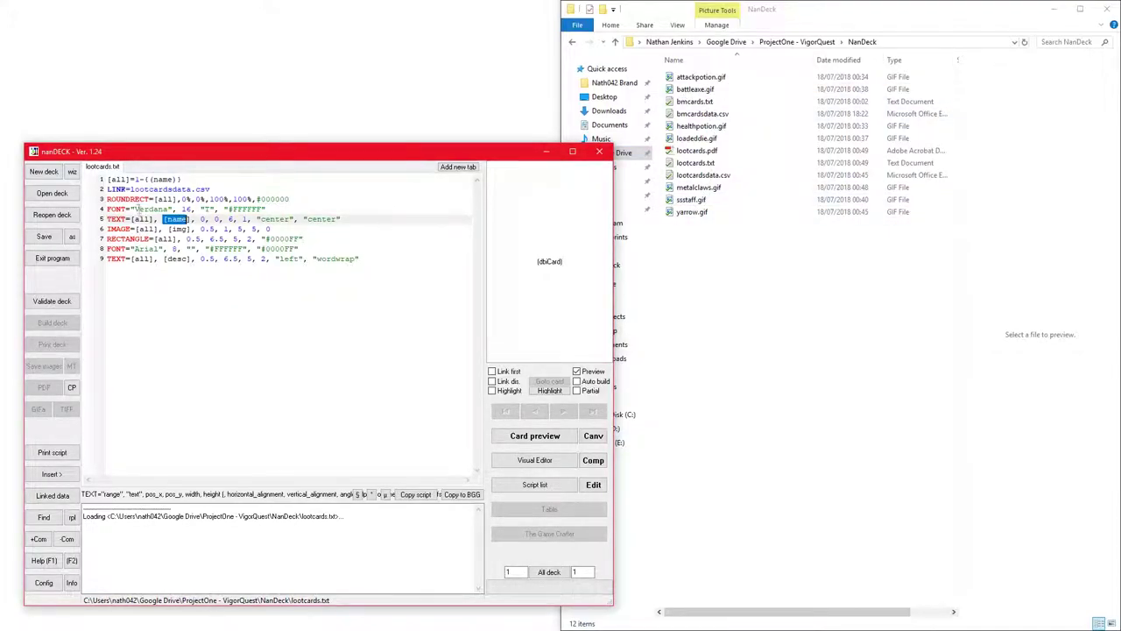
pyautogui.moveTo(130, 189); pyautogui.dragTo(212, 189)
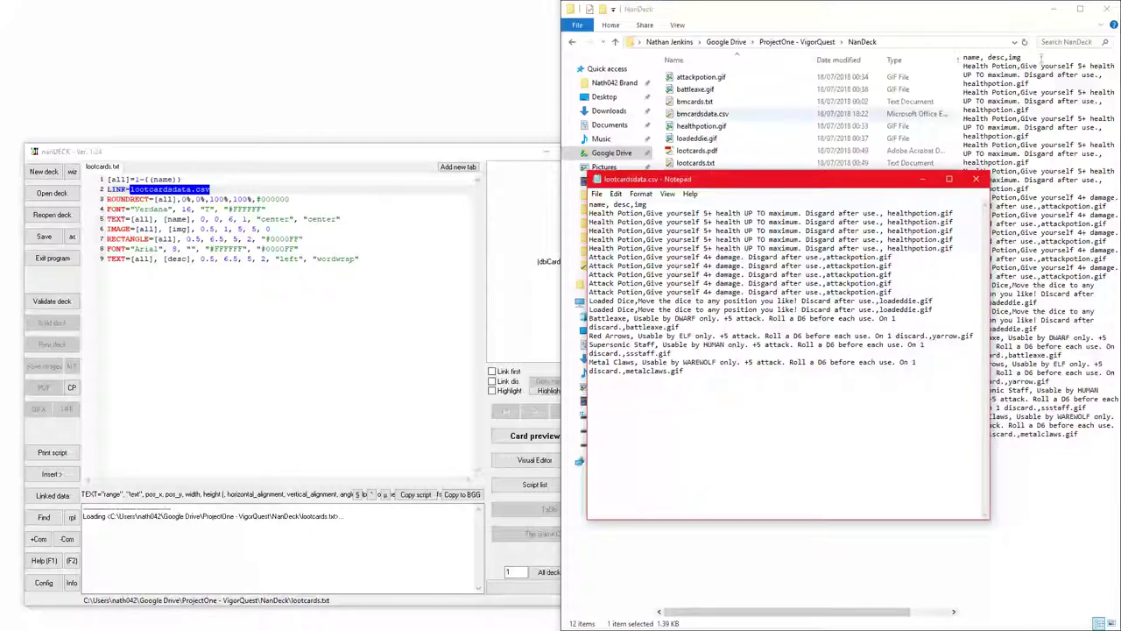
# Place the CSV in Notepad beside the script and compare the description line with its rows.
pyautogui.moveTo(710, 187); pyautogui.dragTo(749, 182)
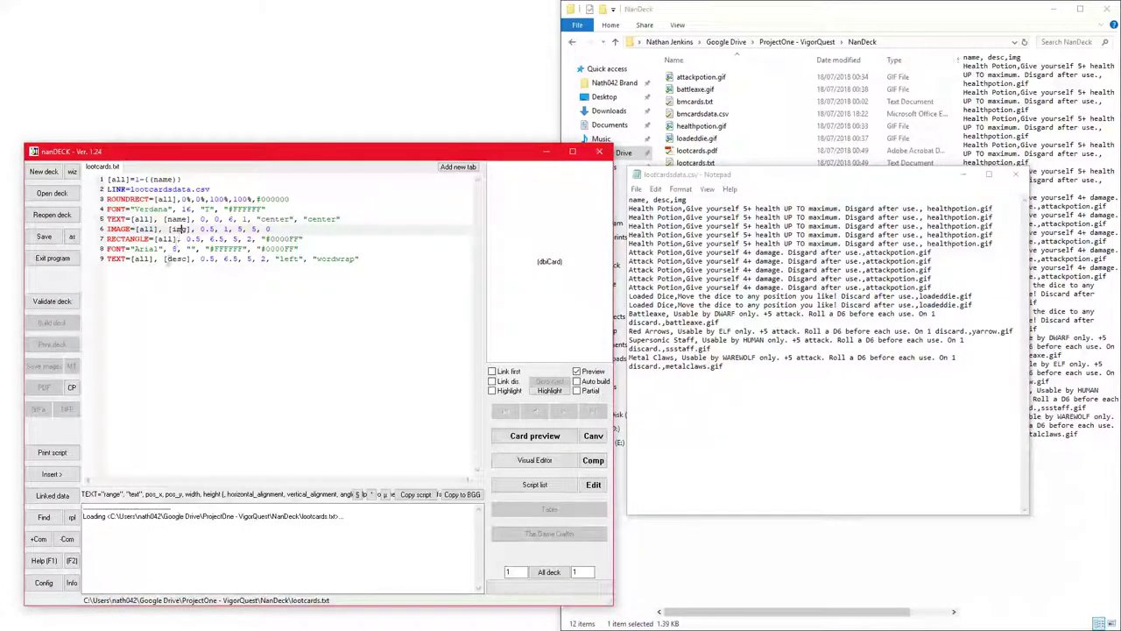
pyautogui.click(179, 275)
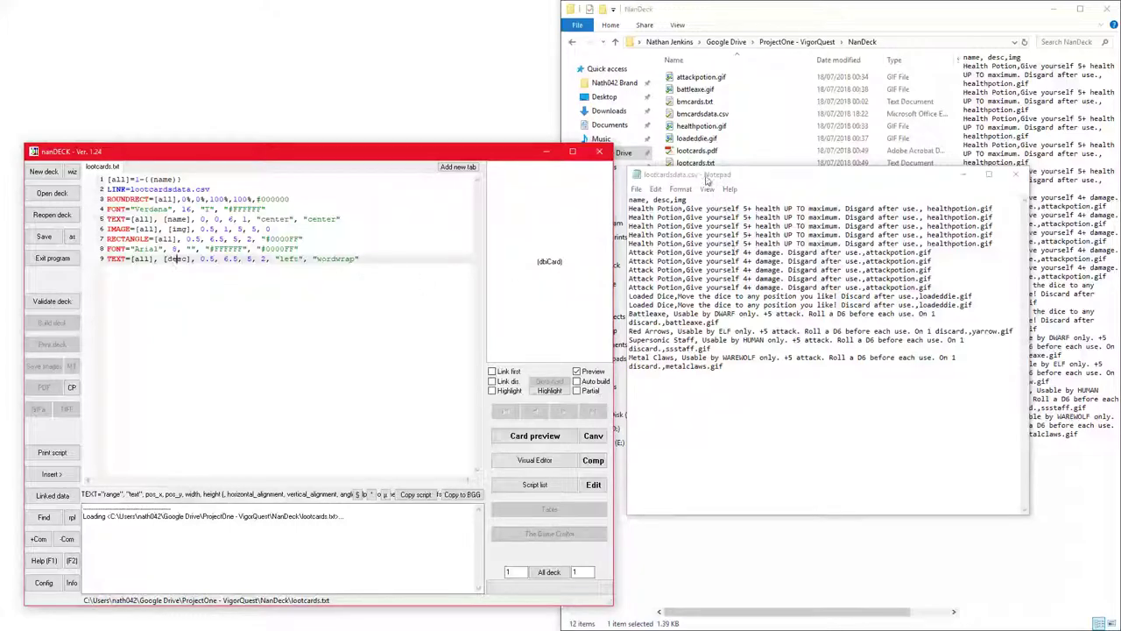
pyautogui.click(712, 221)
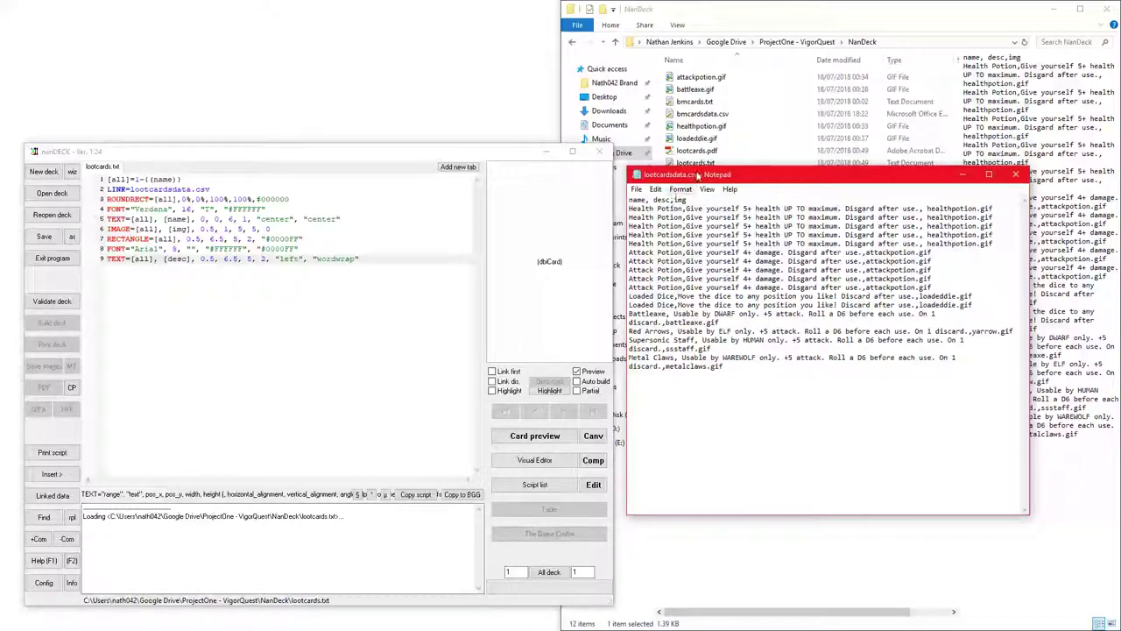
pyautogui.click(307, 265)
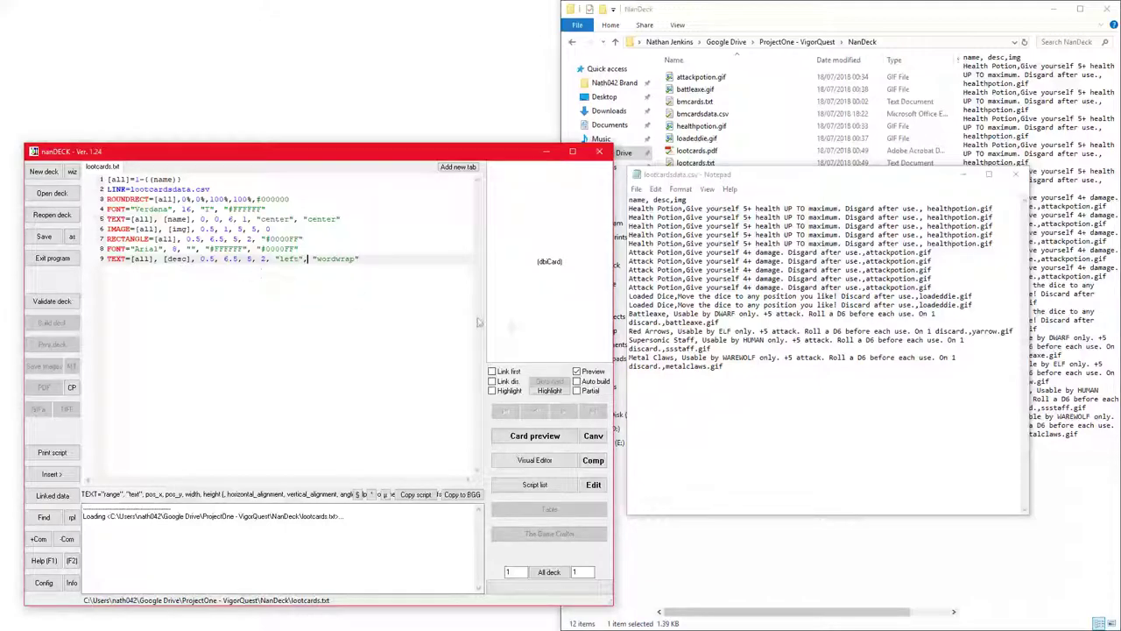
pyautogui.click(819, 368)
pyautogui.click(231, 279)
pyautogui.click(777, 322)
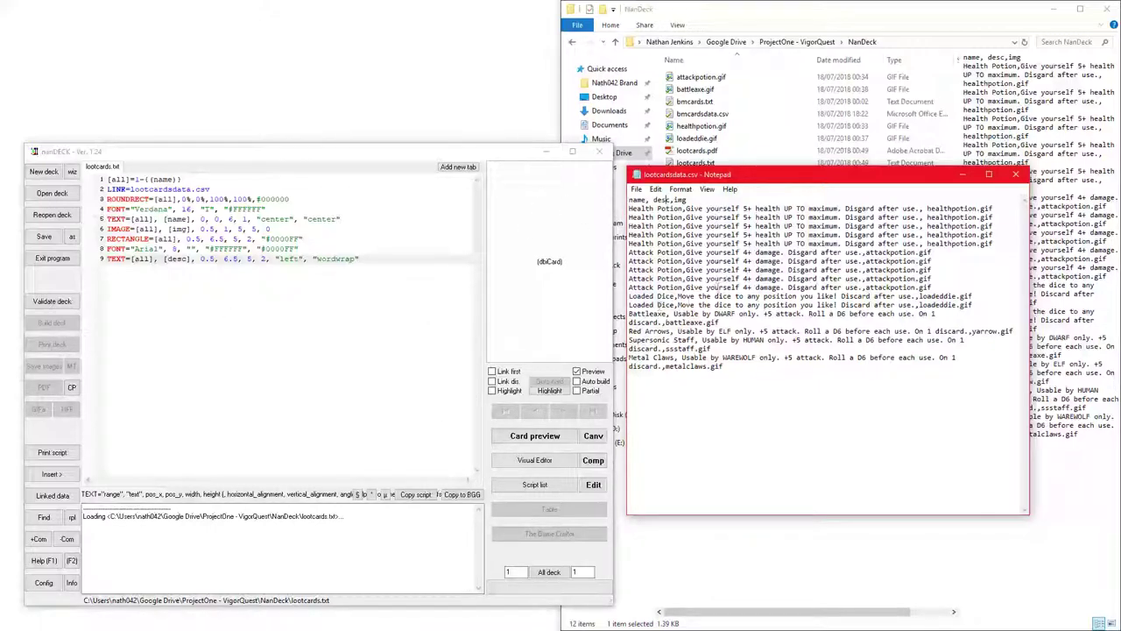
pyautogui.moveTo(675, 226)
pyautogui.mouseDown()
pyautogui.moveTo(630, 208)
pyautogui.moveTo(750, 408)
pyautogui.mouseUp()
pyautogui.click(750, 408)
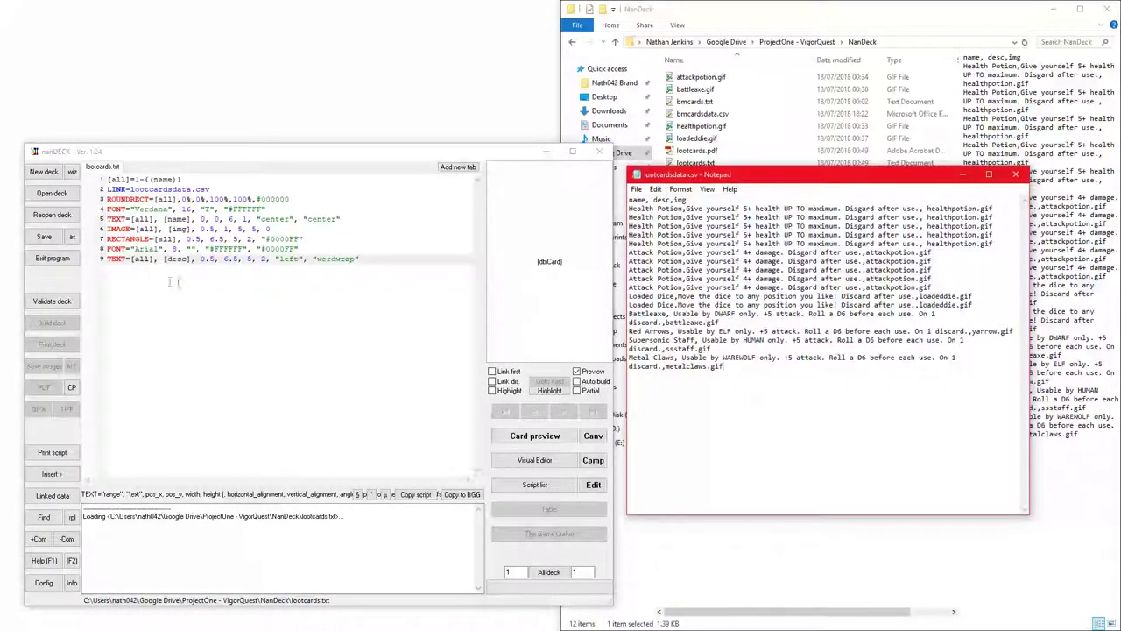
pyautogui.moveTo(115, 219); pyautogui.dragTo(178, 225)
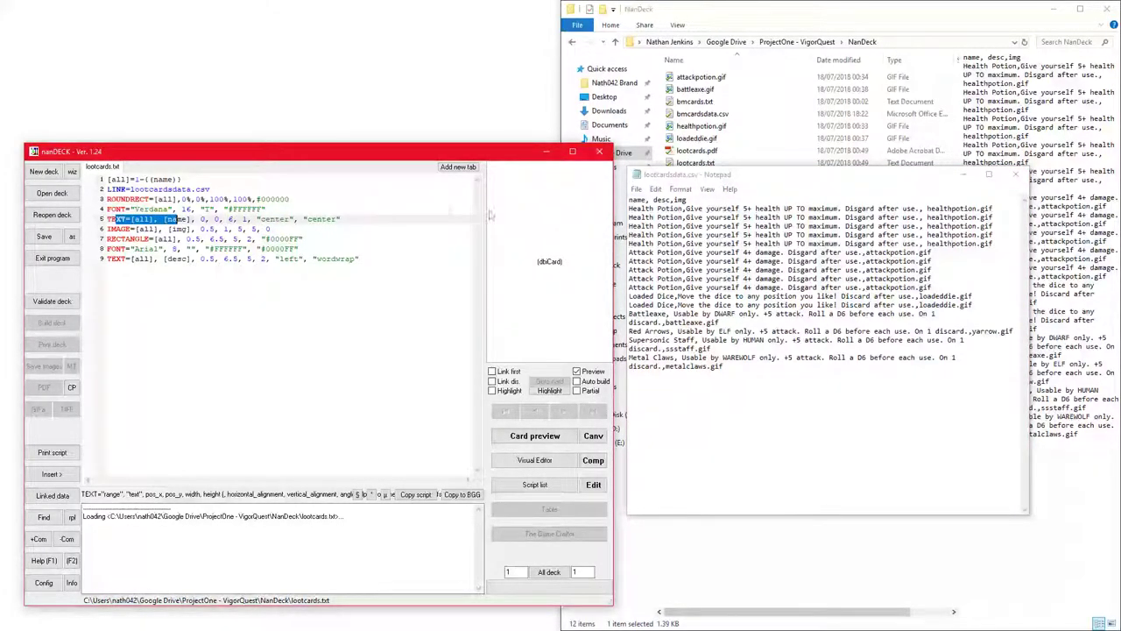
pyautogui.moveTo(209, 219); pyautogui.dragTo(347, 220)
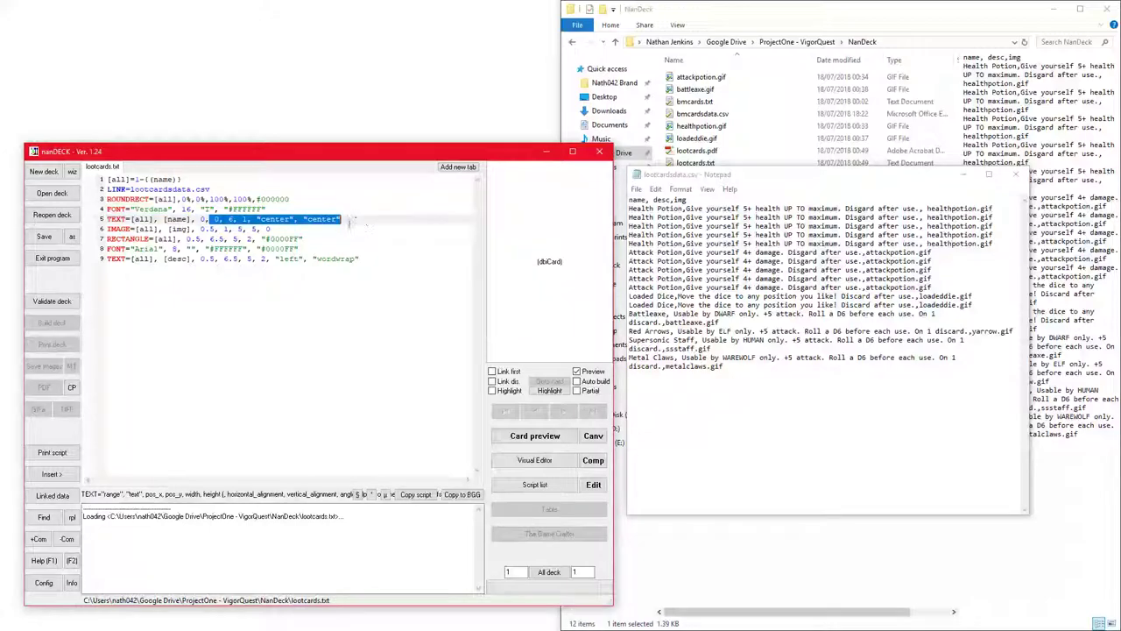
pyautogui.moveTo(106, 229); pyautogui.dragTo(209, 232)
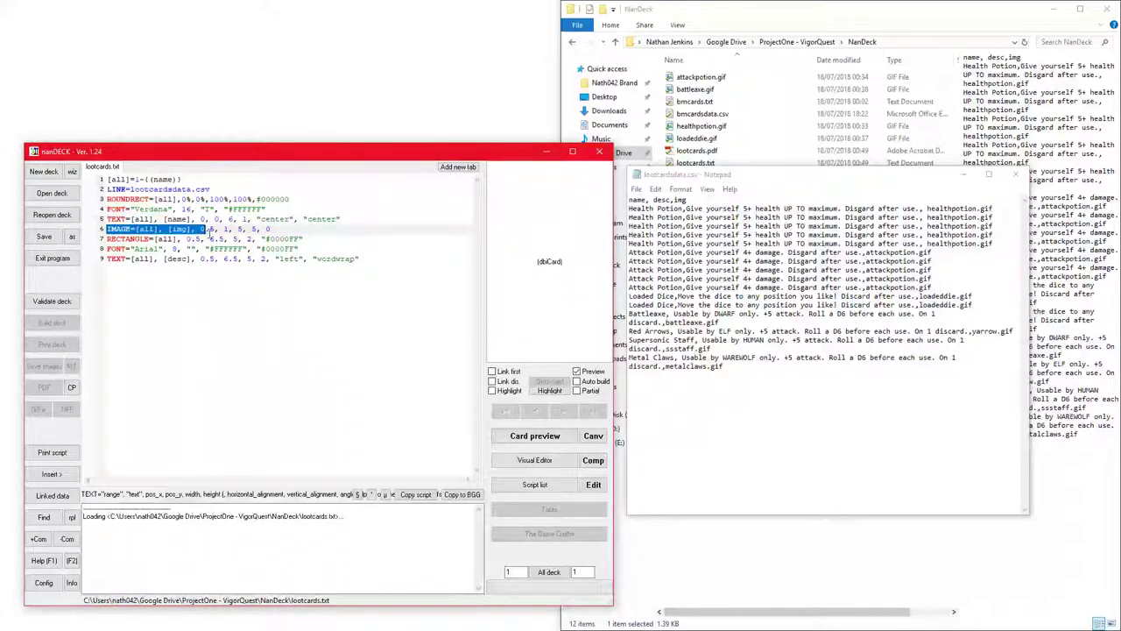
pyautogui.moveTo(116, 238); pyautogui.dragTo(368, 243)
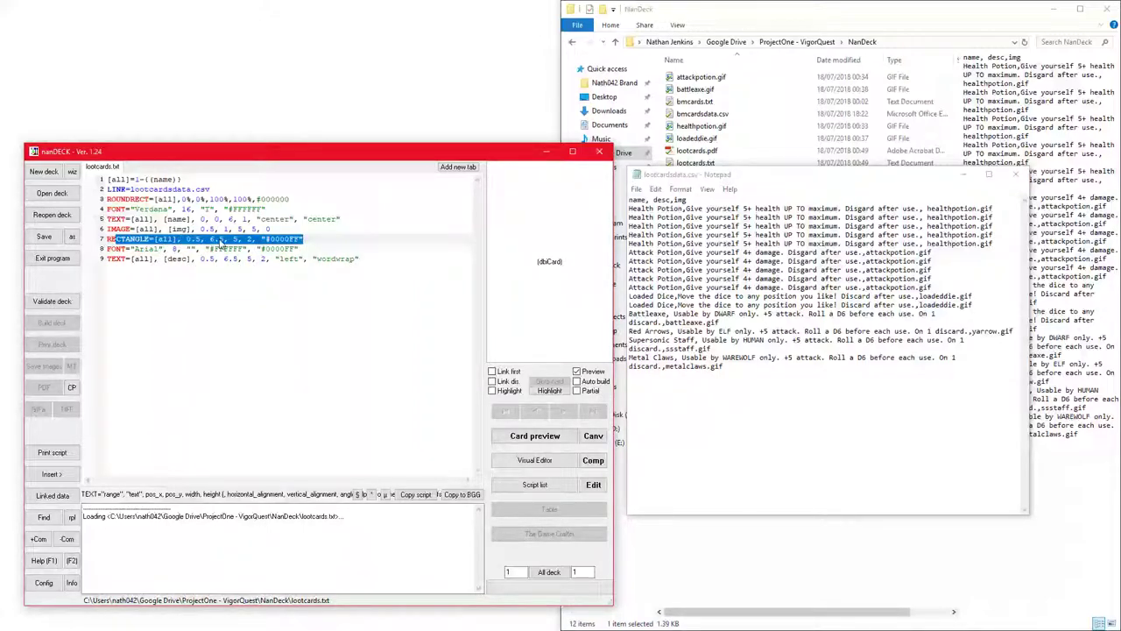
pyautogui.click(186, 248)
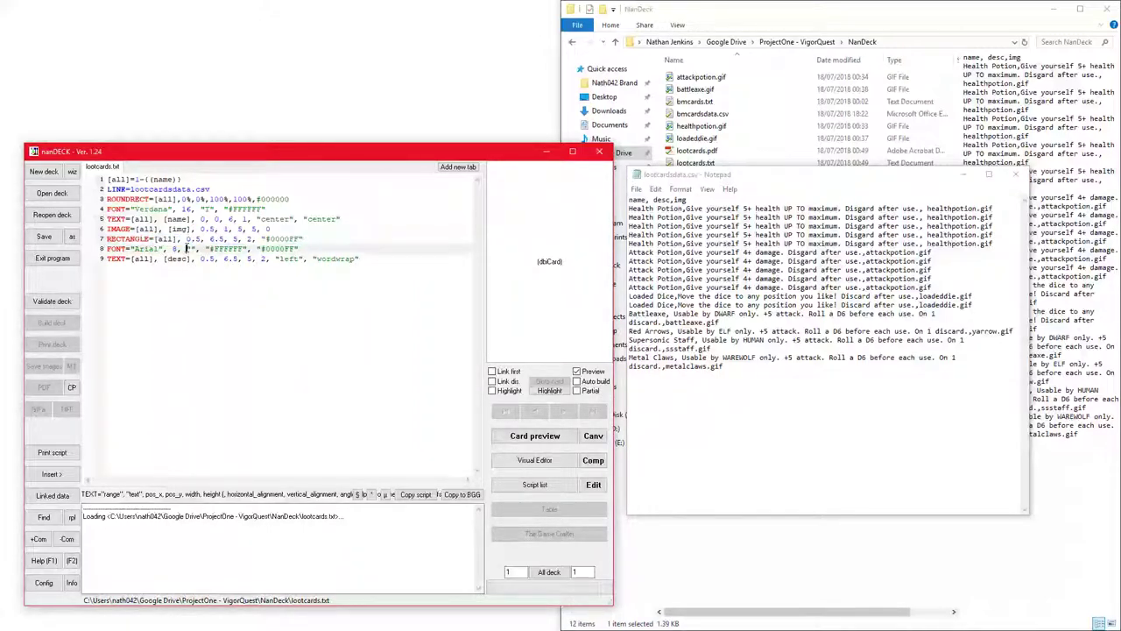
pyautogui.moveTo(107, 249); pyautogui.dragTo(300, 249)
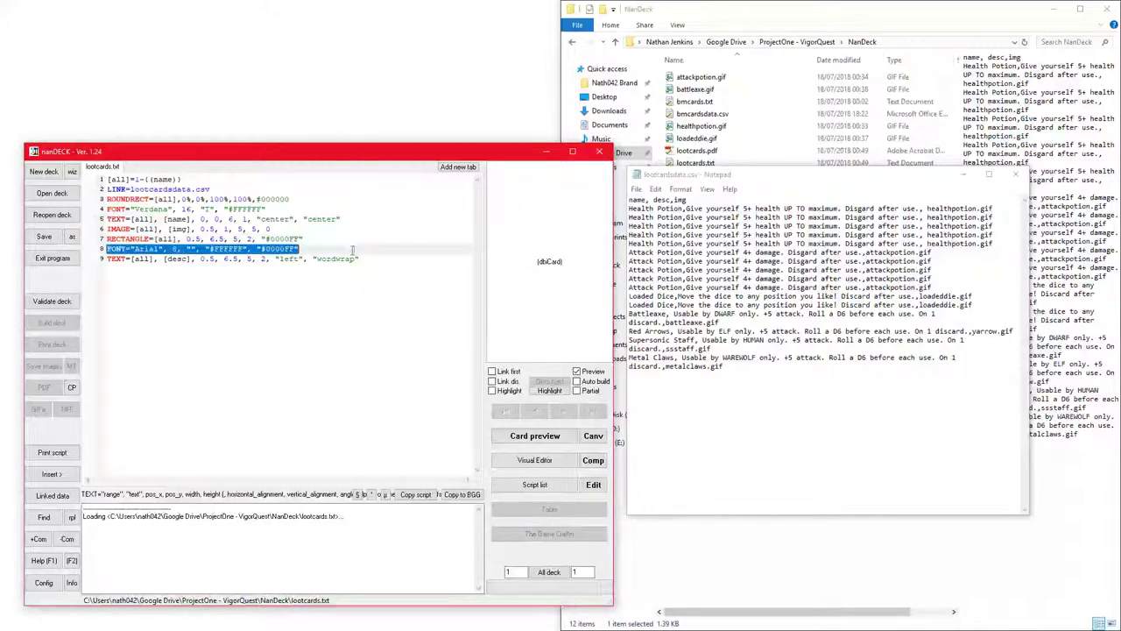
pyautogui.click(275, 258)
pyautogui.moveTo(109, 258); pyautogui.dragTo(426, 257)
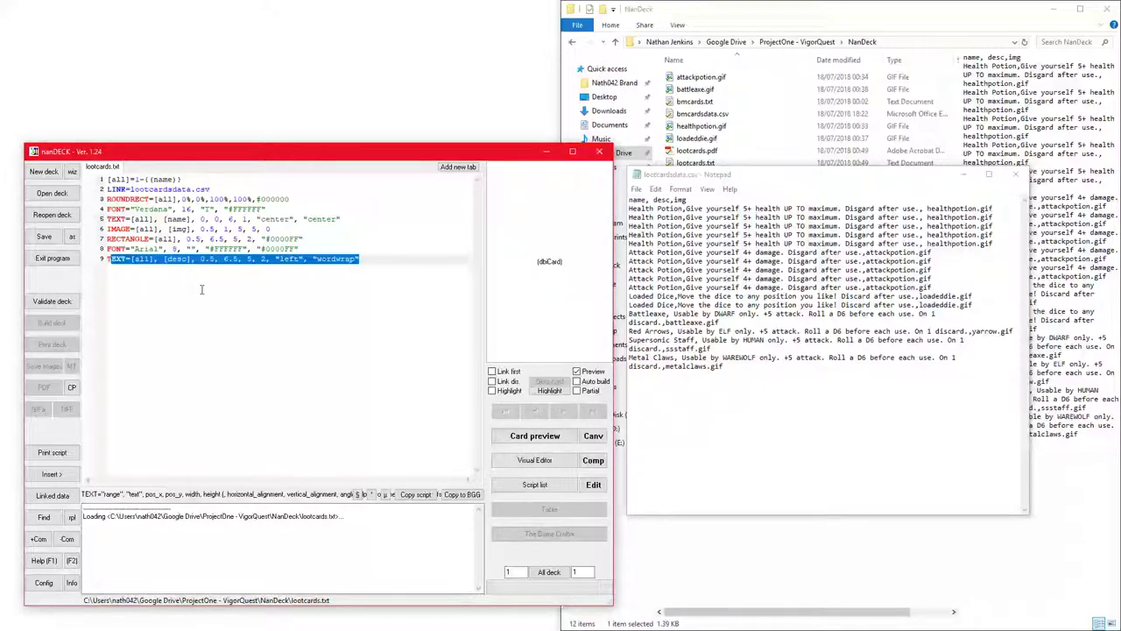
pyautogui.click(359, 259)
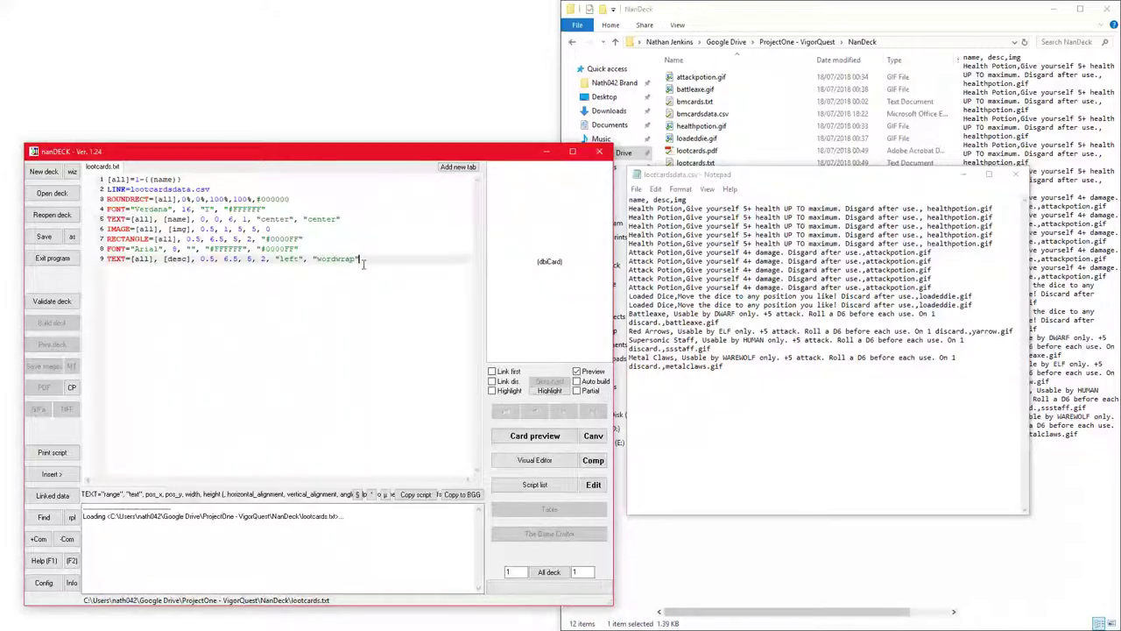
pyautogui.moveTo(359, 259); pyautogui.dragTo(320, 259)
pyautogui.click(429, 260)
# Validate the loot card script for errors.
pyautogui.moveTo(220, 149); pyautogui.dragTo(234, 65)
pyautogui.moveTo(727, 370); pyautogui.dragTo(759, 145)
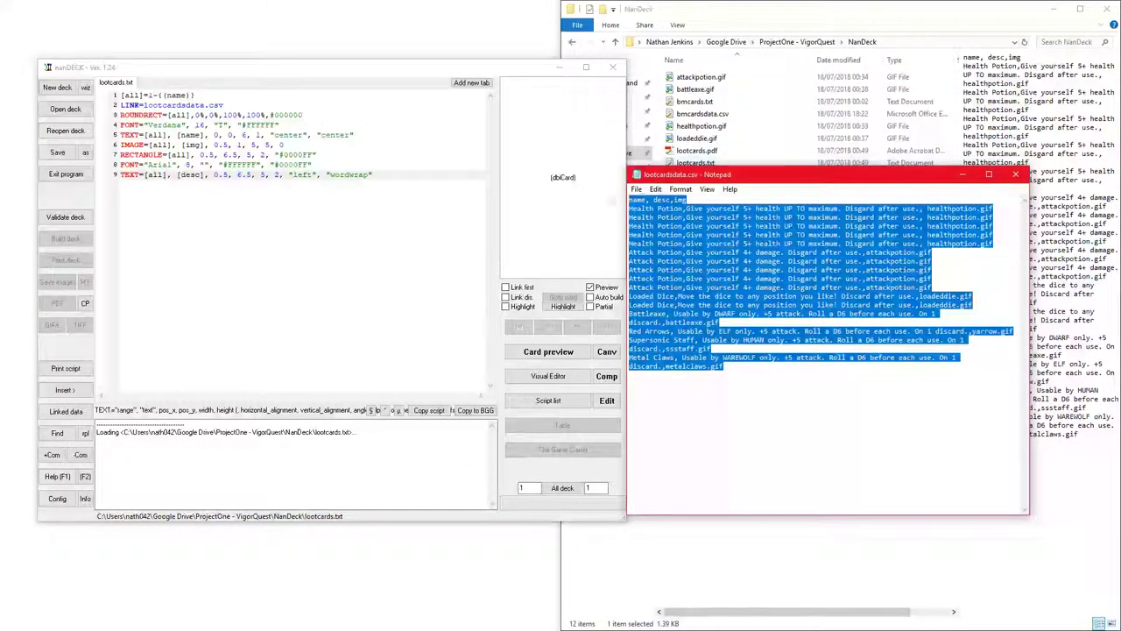
pyautogui.click(63, 216)
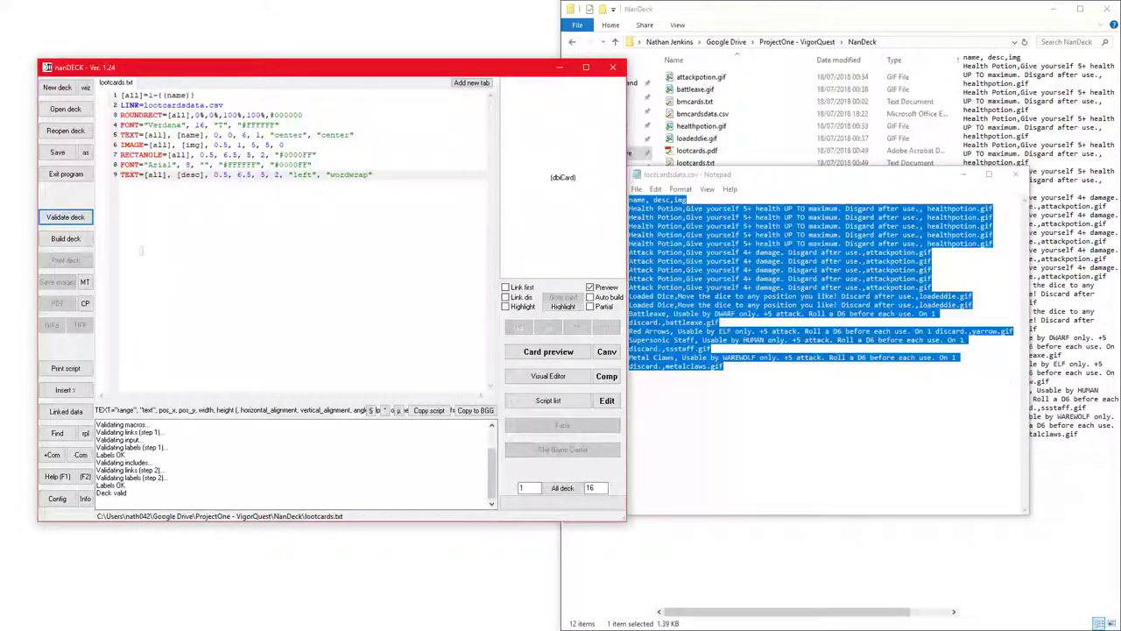
pyautogui.click(136, 493)
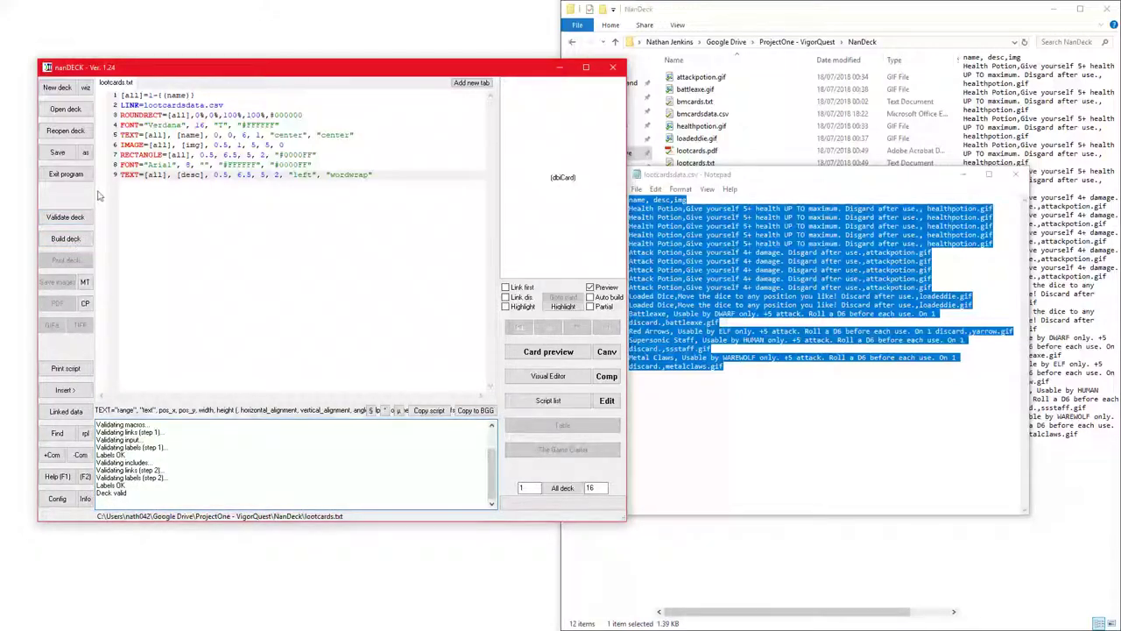
# Build the 16-card deck and show card 1, Health Potion.
pyautogui.click(64, 246)
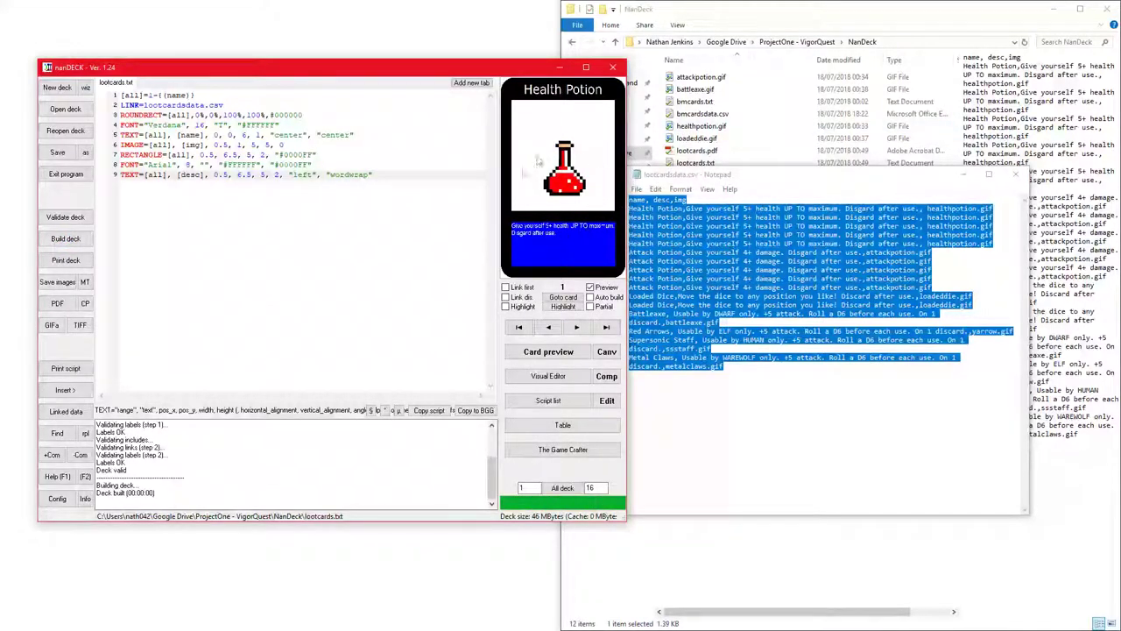
pyautogui.click(518, 327)
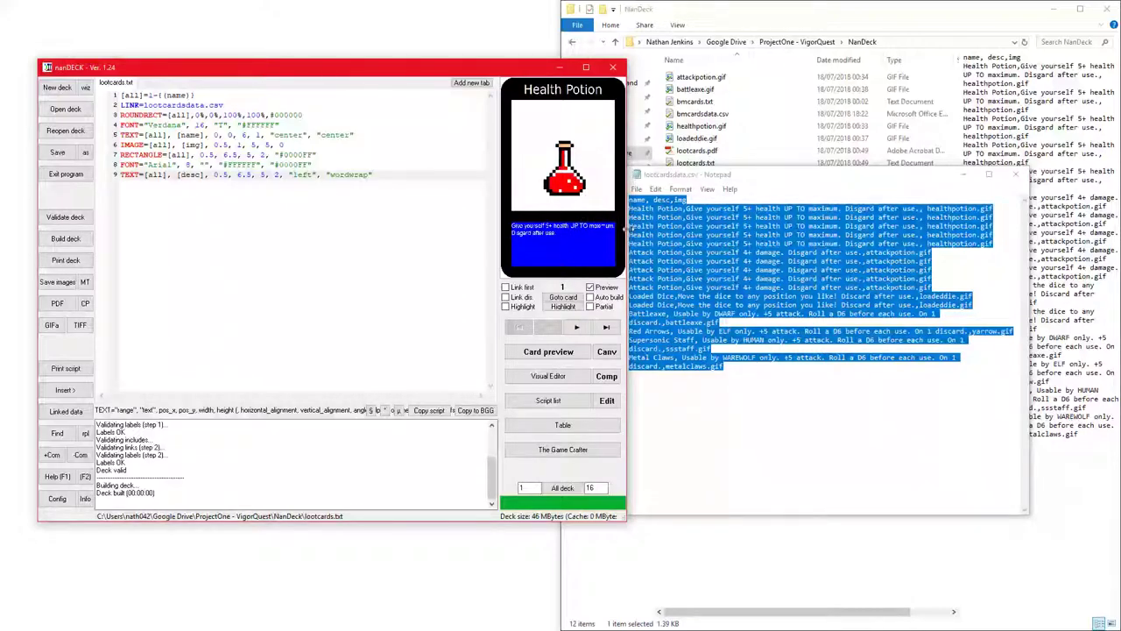
pyautogui.moveTo(625, 263); pyautogui.dragTo(750, 262)
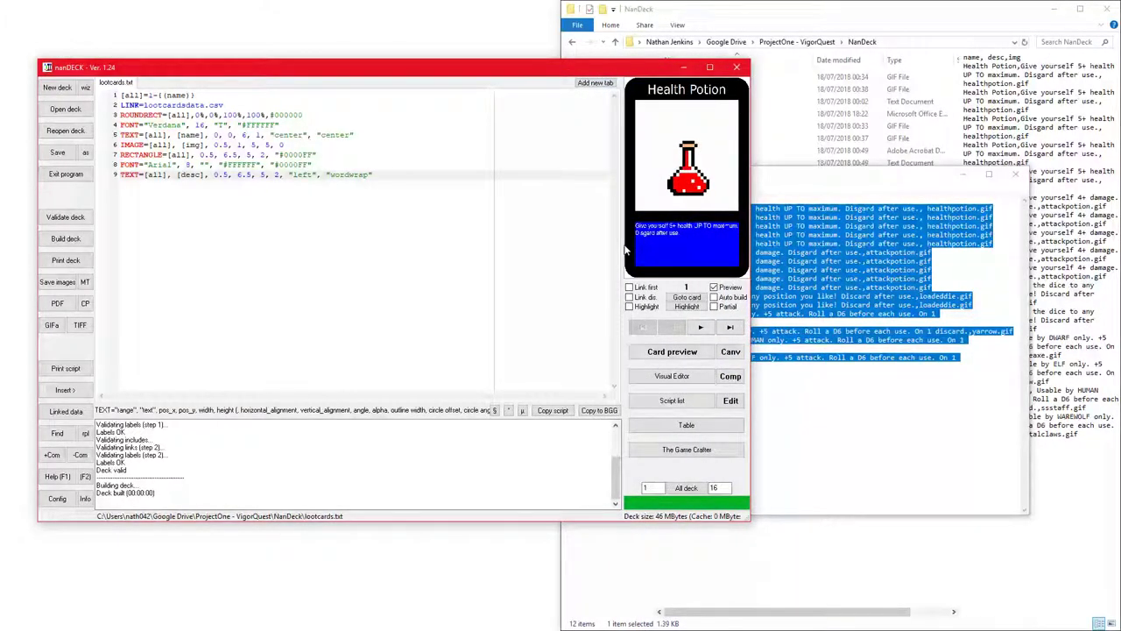
# Enlarge the card preview and step forward through the cards to card 11, Loaded Dice.
pyautogui.moveTo(620, 248); pyautogui.dragTo(566, 269)
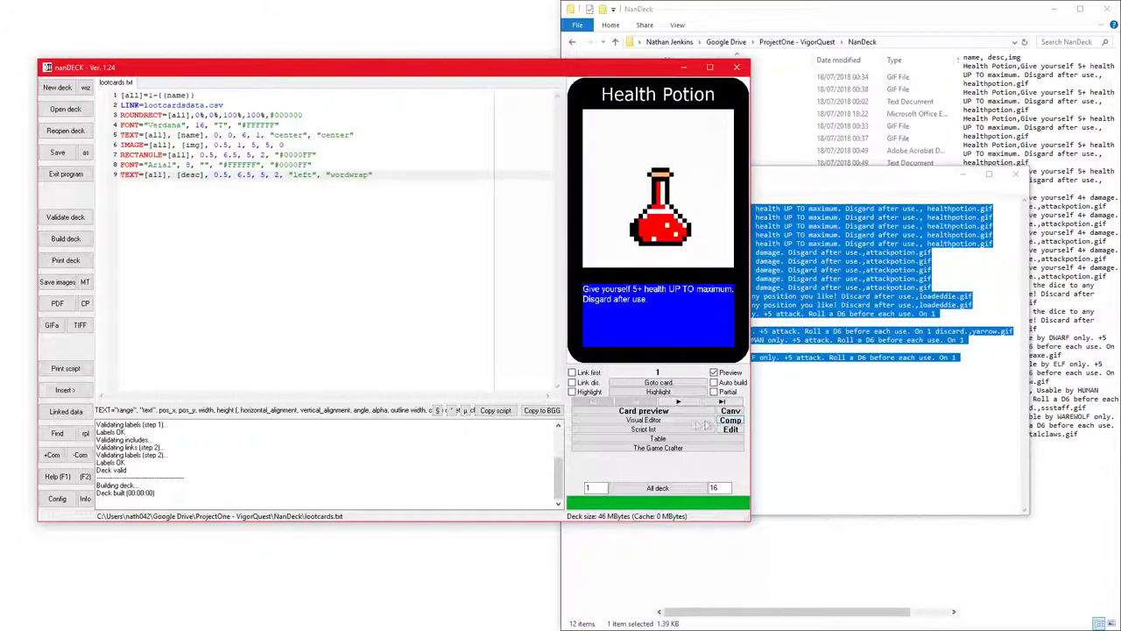
pyautogui.click(679, 402)
pyautogui.click(678, 402)
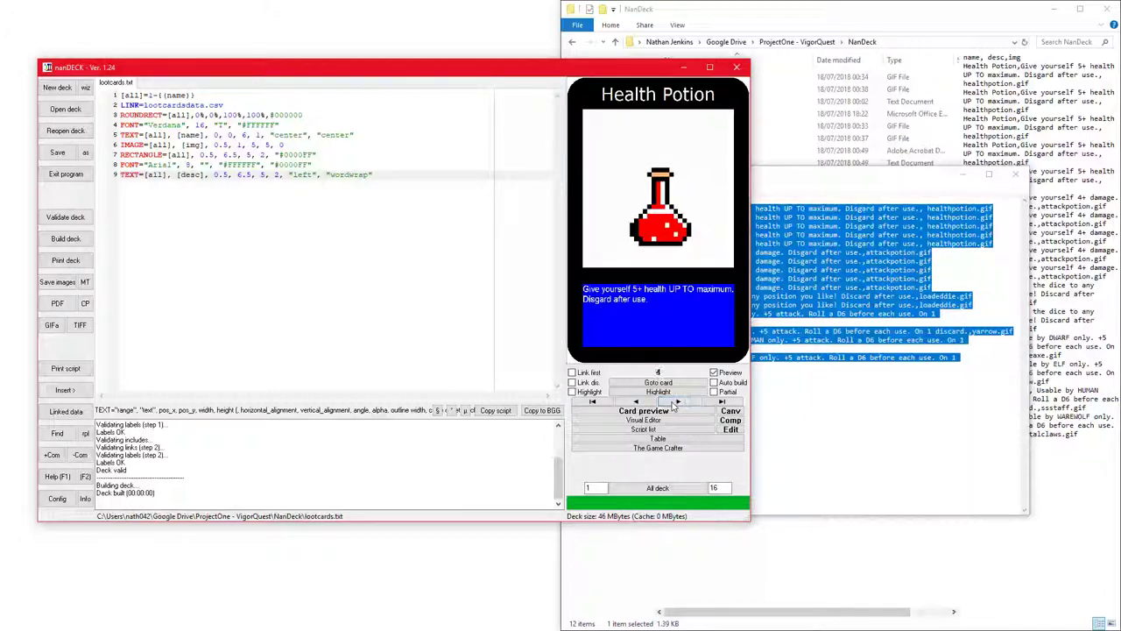
pyautogui.click(678, 402)
pyautogui.click(677, 402)
pyautogui.click(678, 402)
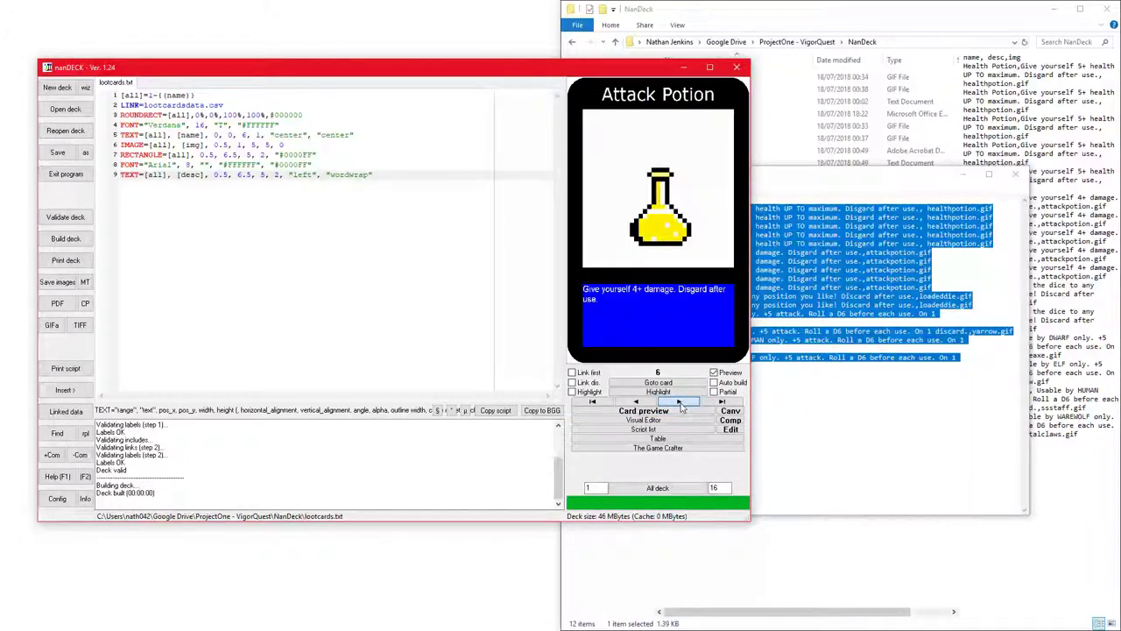
pyautogui.click(680, 402)
pyautogui.click(681, 402)
pyautogui.click(681, 402)
pyautogui.click(681, 402)
pyautogui.click(681, 402)
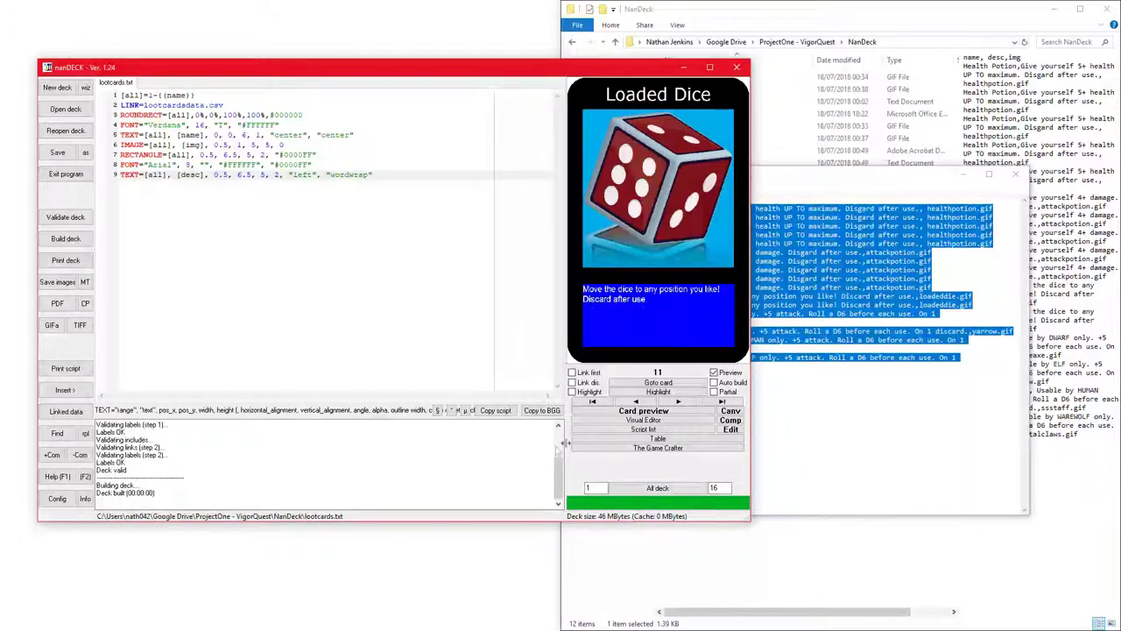
# Glance at the CSV data in Notepad, then return to nanDECK and widen it further.
pyautogui.click(883, 313)
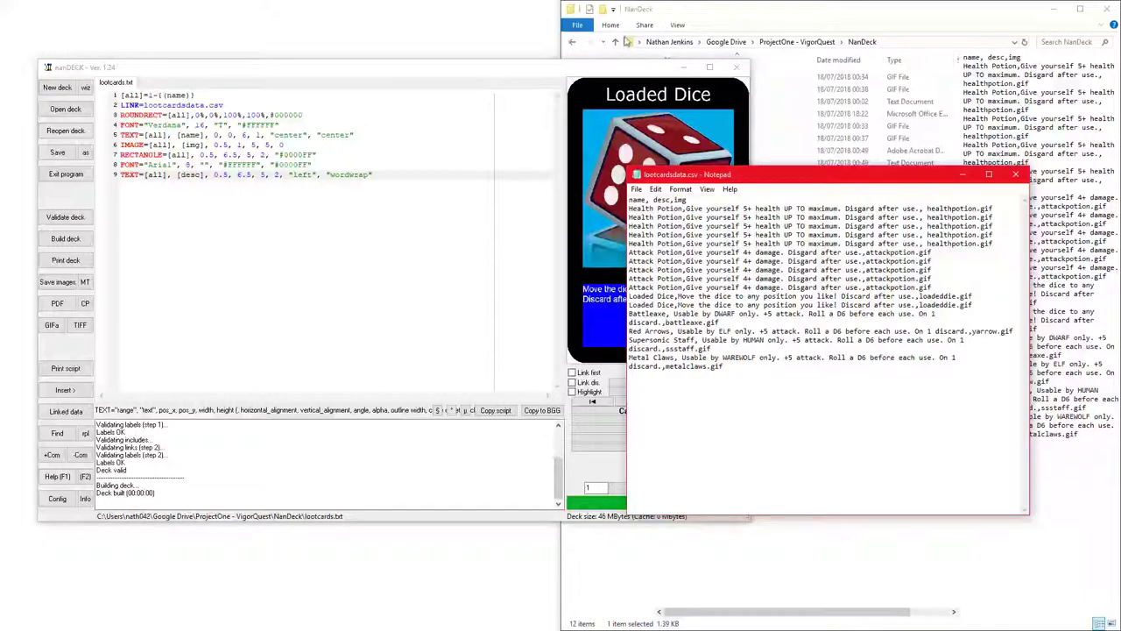
pyautogui.click(598, 68)
pyautogui.moveTo(752, 263); pyautogui.dragTo(788, 263)
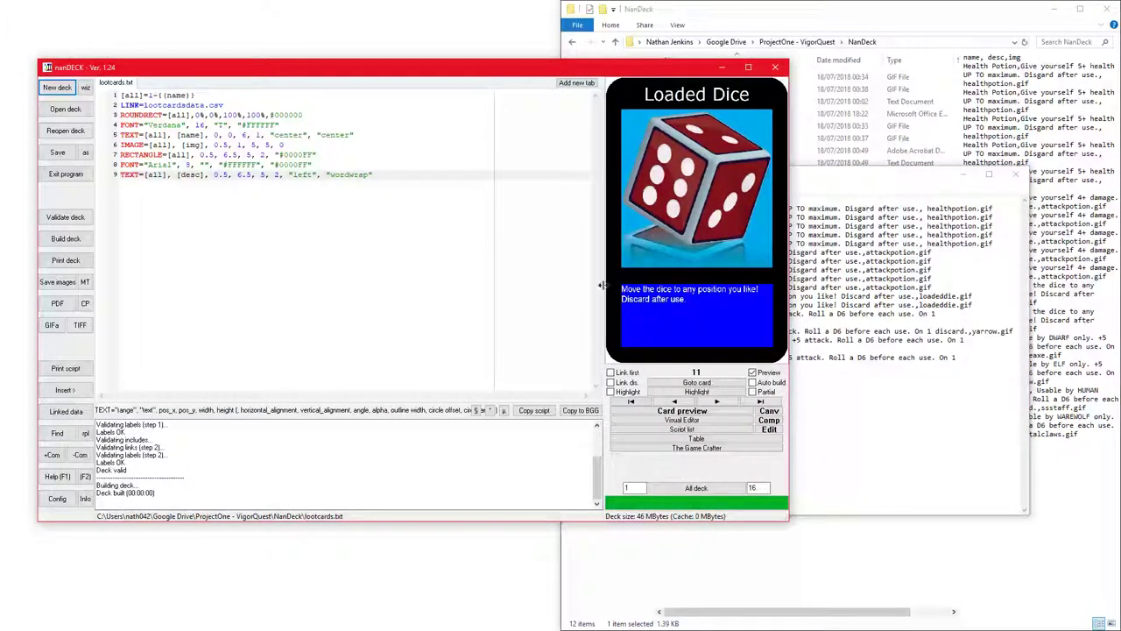
# Enlarge the preview and step past Battleaxe, Red Arrows and Supersonic Staff to card 16, Metal Claws.
pyautogui.moveTo(601, 285)
pyautogui.mouseDown()
pyautogui.moveTo(545, 286)
pyautogui.moveTo(614, 285)
pyautogui.mouseUp()
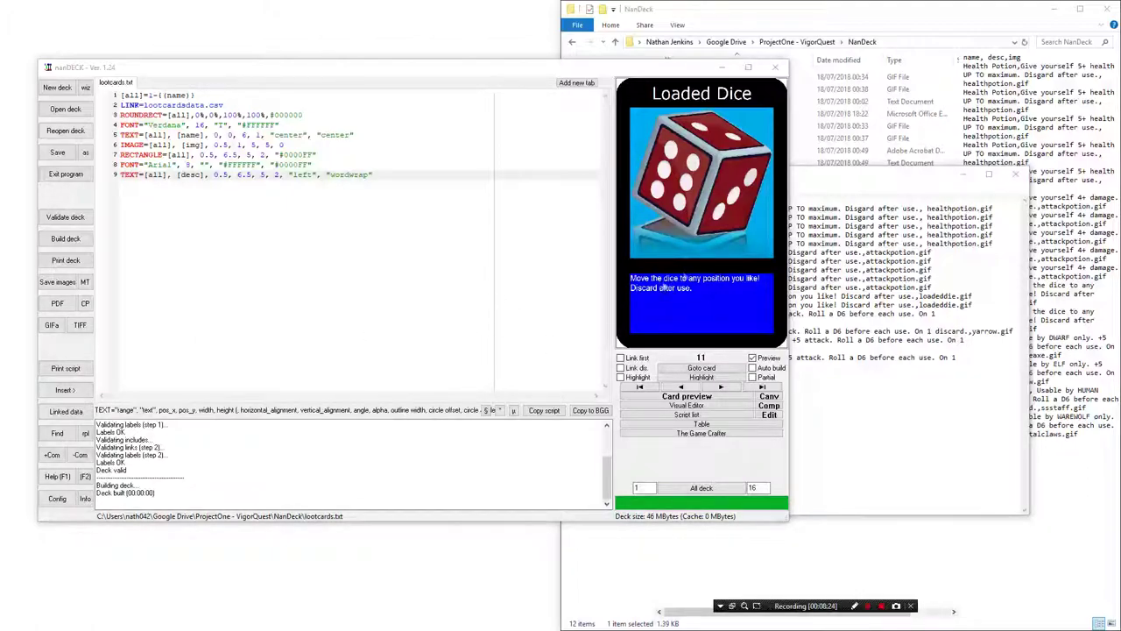
pyautogui.click(704, 300)
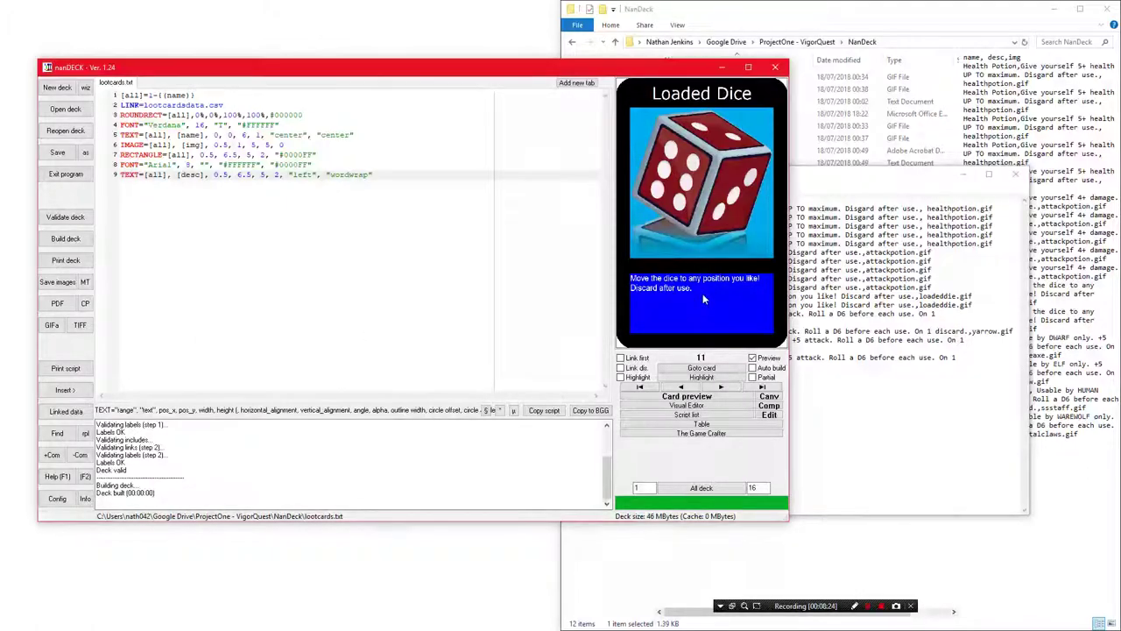
pyautogui.click(721, 388)
pyautogui.click(726, 389)
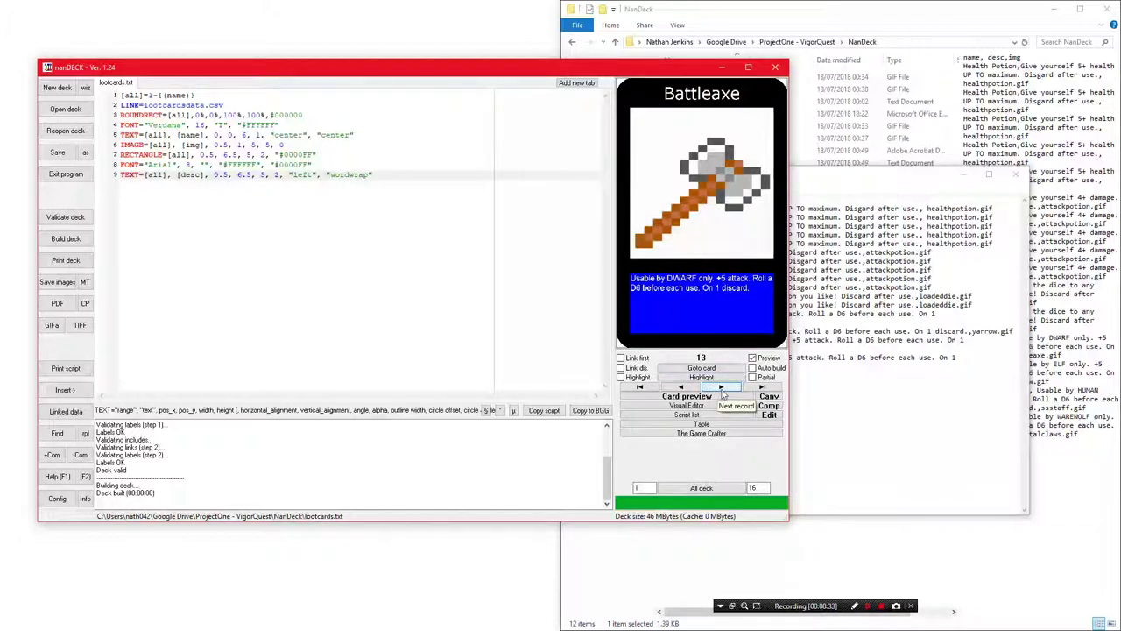
pyautogui.click(723, 391)
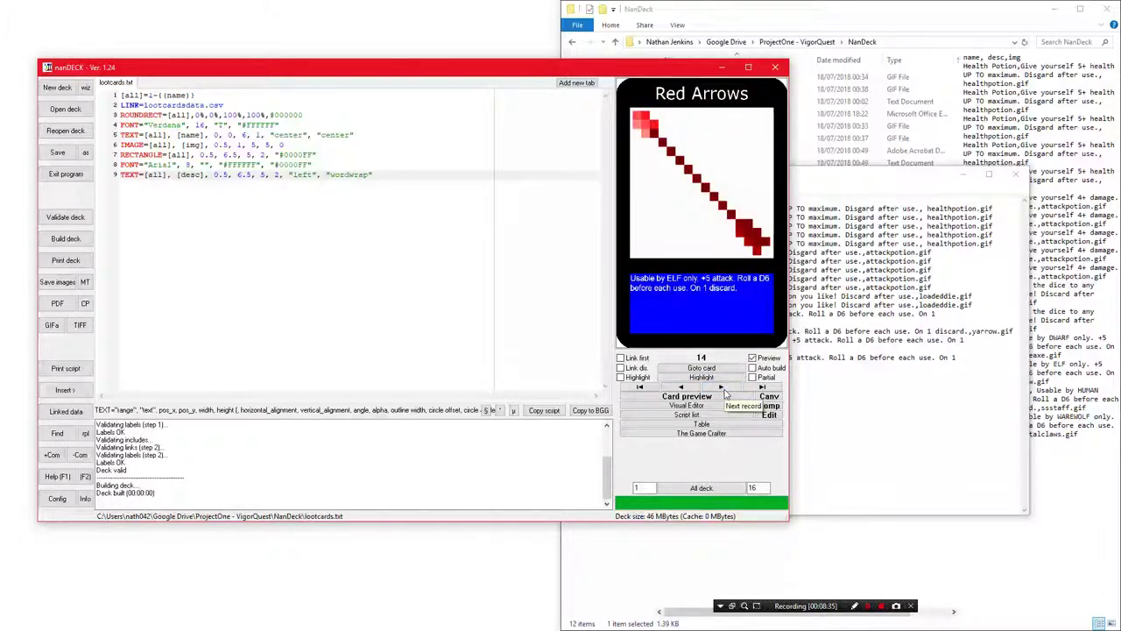
pyautogui.click(724, 390)
pyautogui.click(724, 390)
pyautogui.click(724, 391)
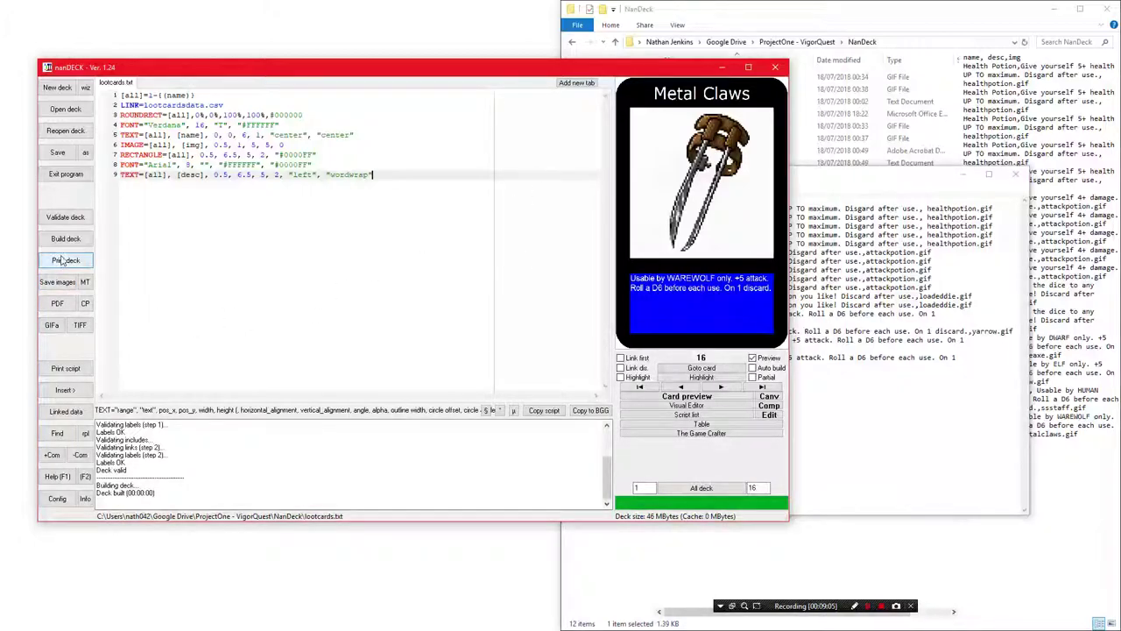
pyautogui.click(334, 209)
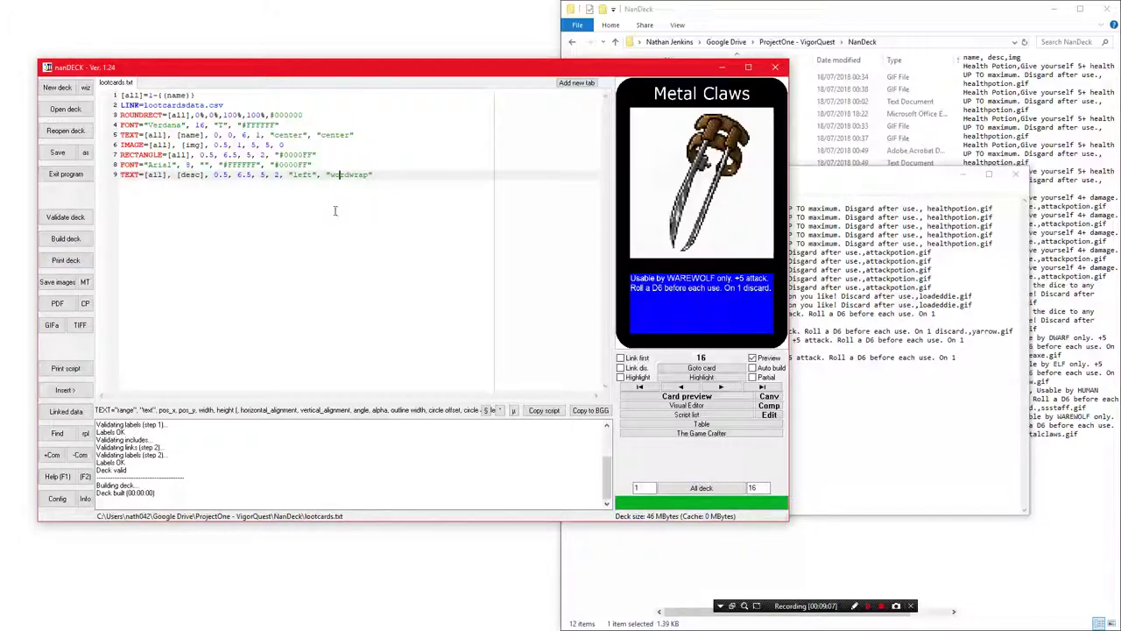
# Minimize nanDECK and close the lootcardsdata.csv Notepad window.
pyautogui.click(721, 67)
pyautogui.click(759, 173)
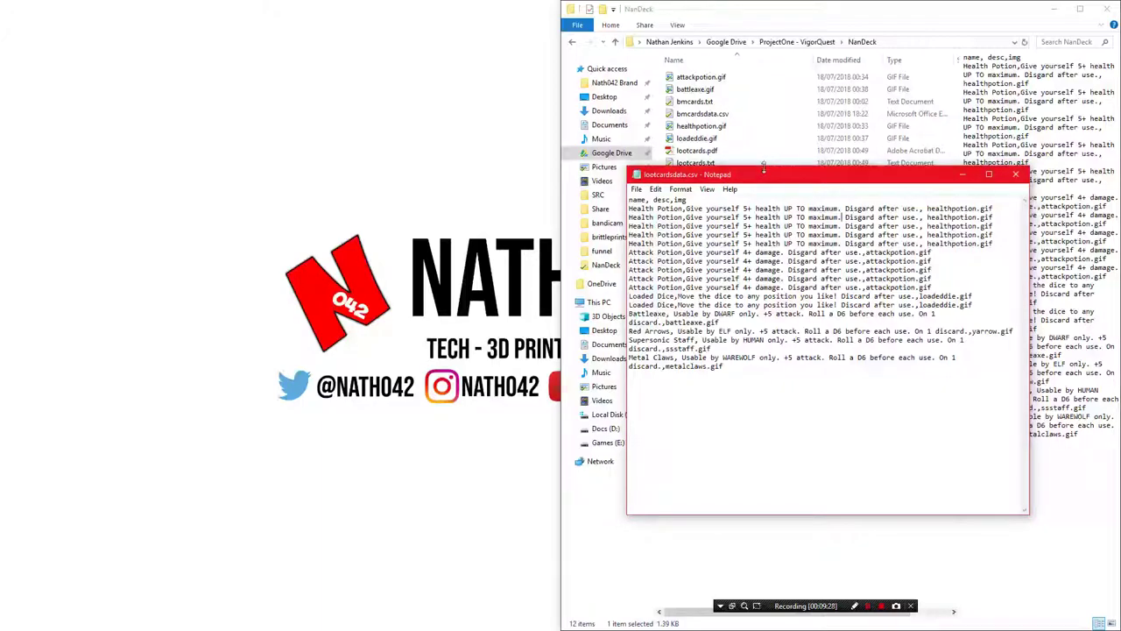
pyautogui.moveTo(759, 175); pyautogui.dragTo(288, 145)
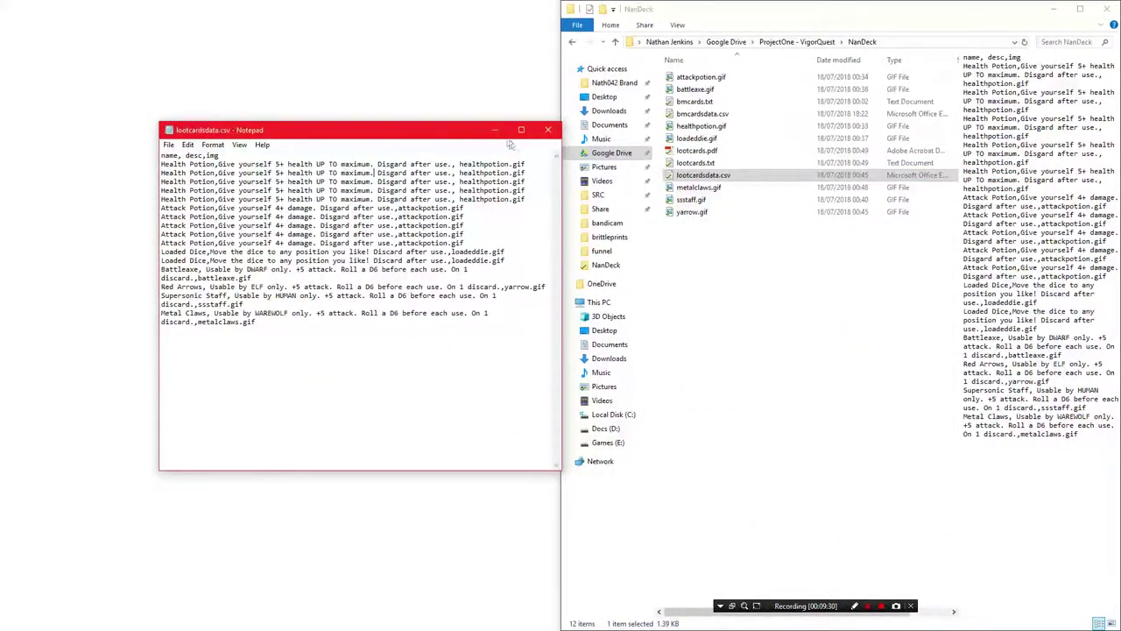
pyautogui.click(547, 131)
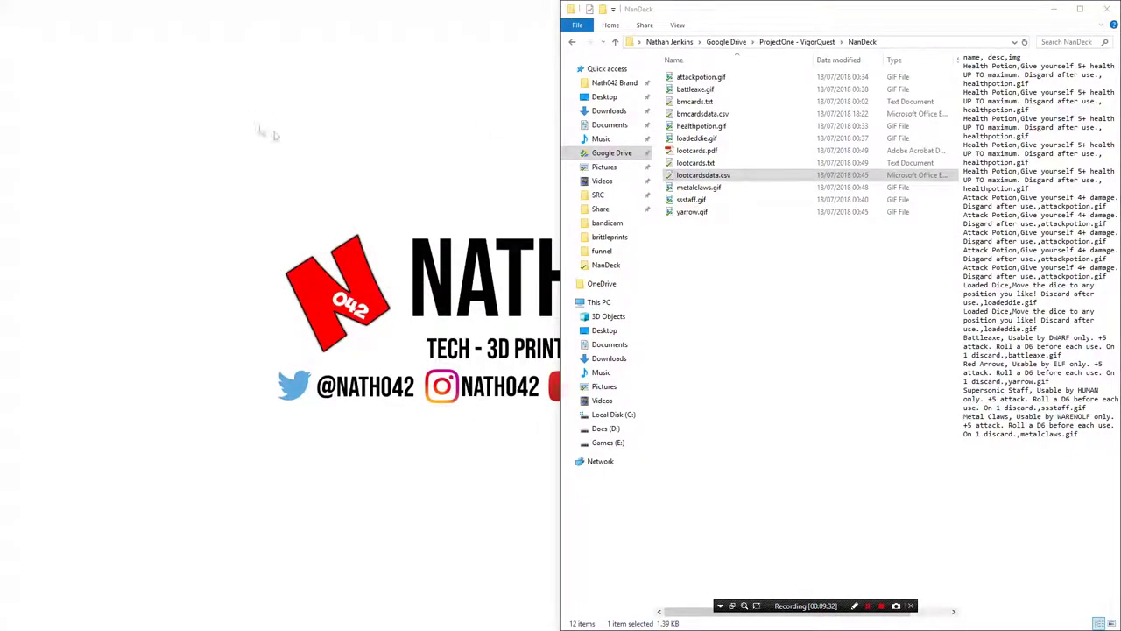
# Select the generated lootcards.pdf in the NanDeck project folder.
pyautogui.click(763, 258)
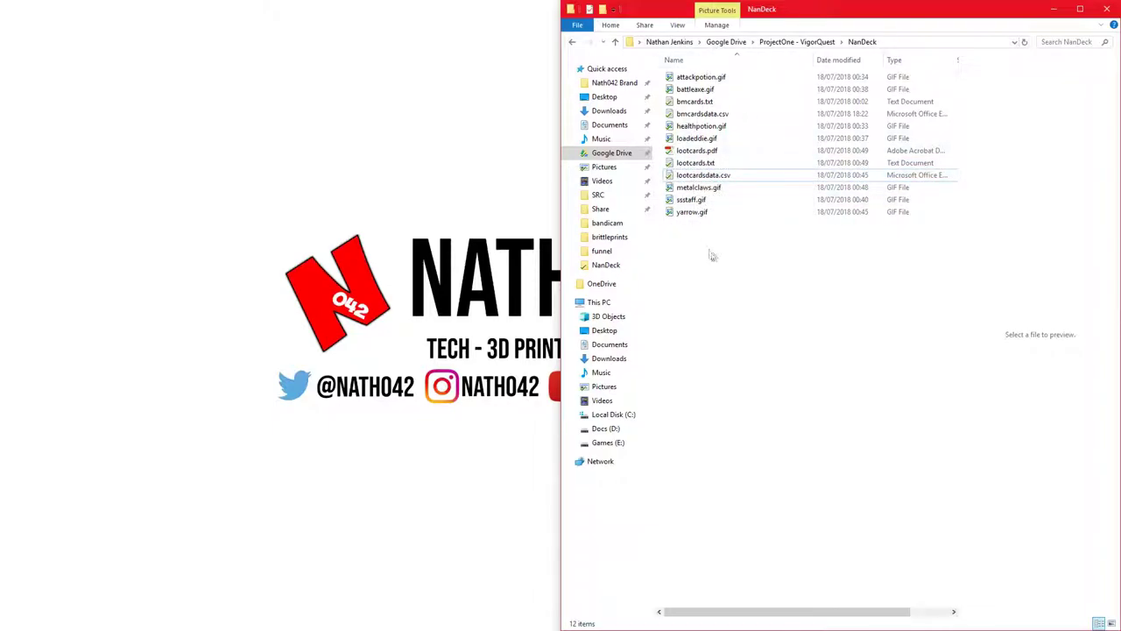
pyautogui.moveTo(696, 176); pyautogui.dragTo(706, 151)
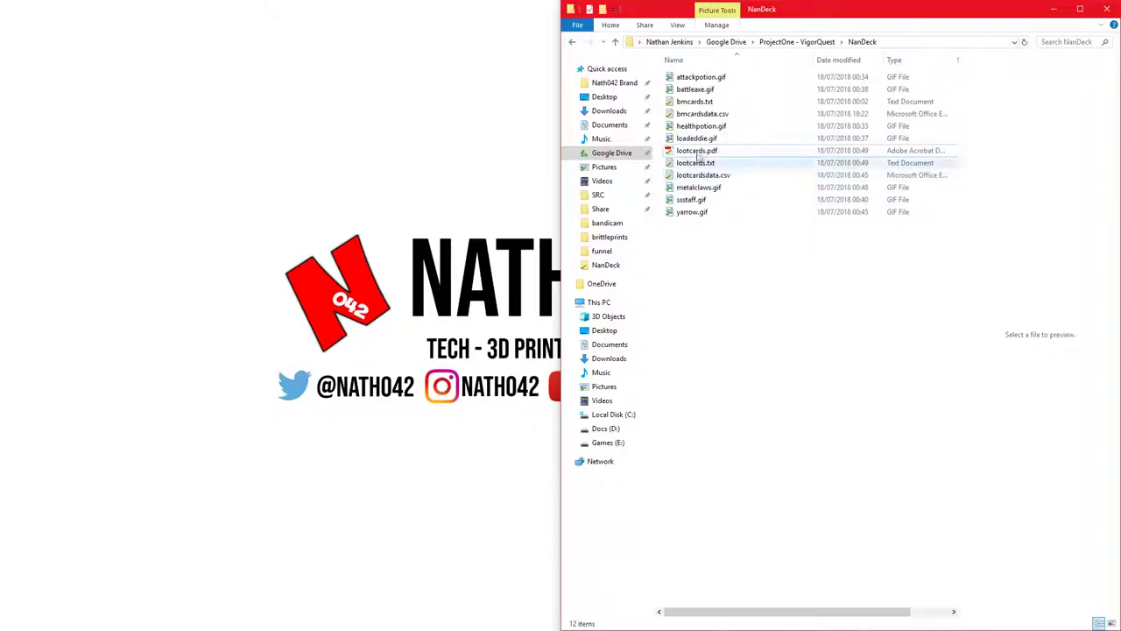
pyautogui.click(706, 151)
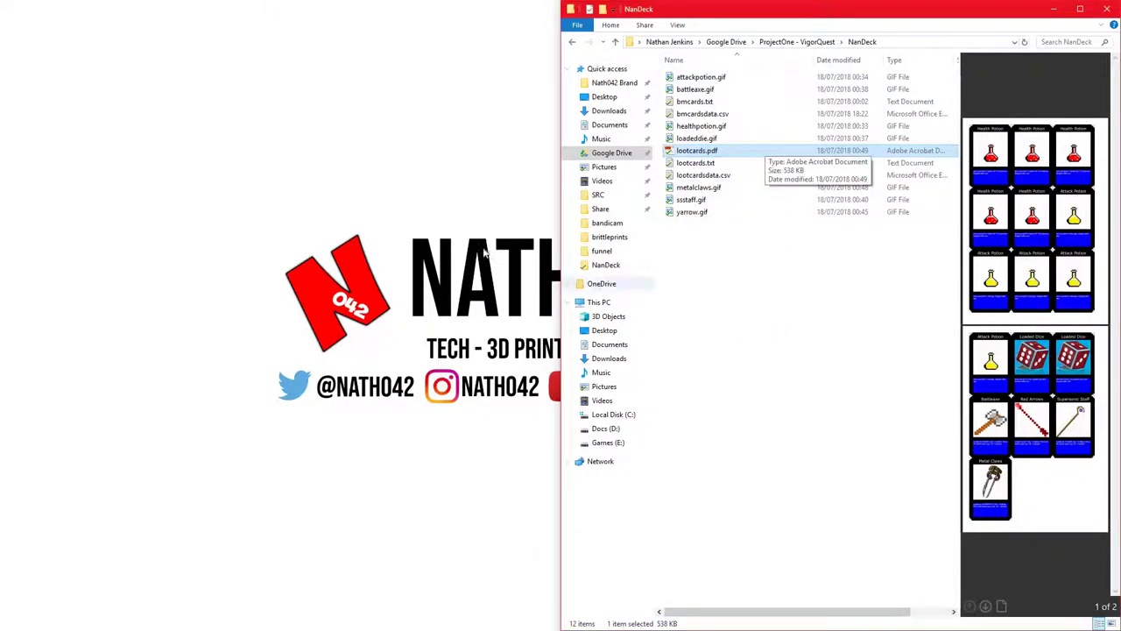
# Deselect lootcards.pdf so the NanDeck folder's 12 files show with nothing previewed.
pyautogui.click(772, 273)
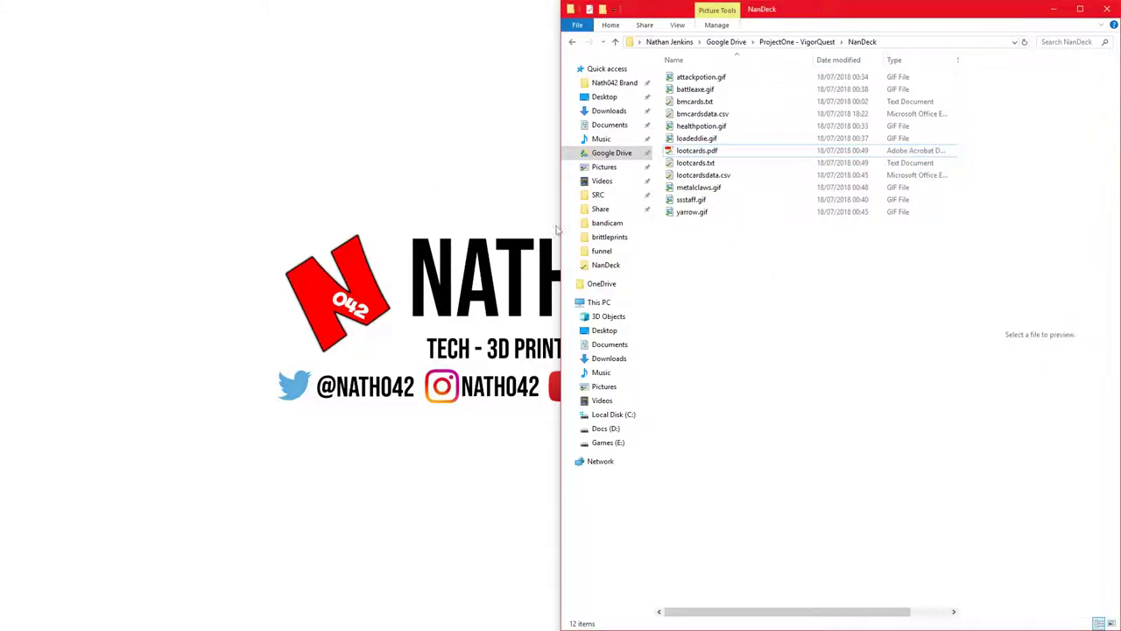